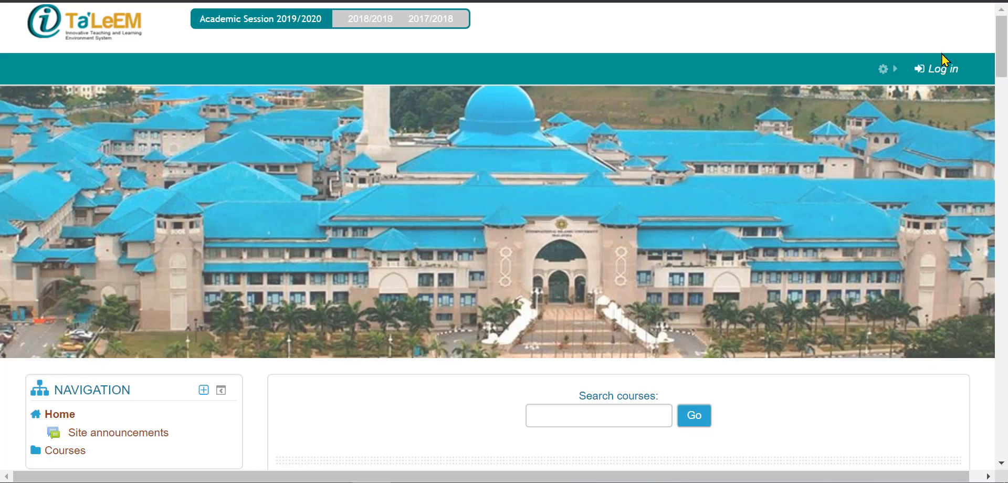
# Step: Log in to the site with the teacher account's username and password
pyautogui.click(943, 72)
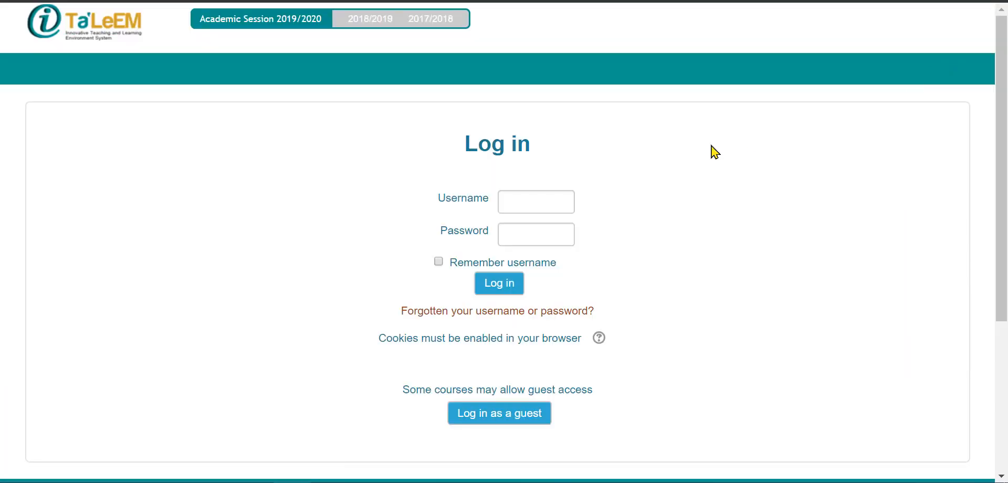
pyautogui.click(516, 210)
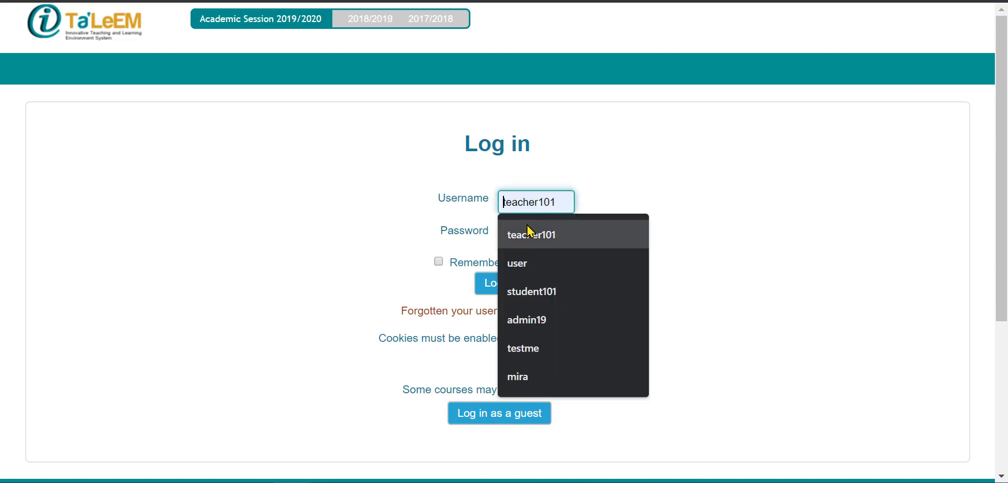
pyautogui.click(531, 235)
pyautogui.click(509, 237)
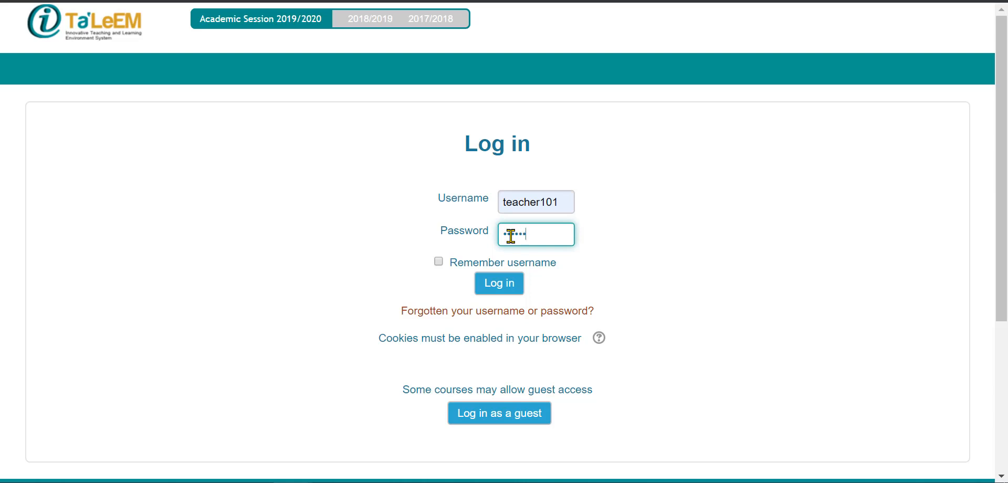
pyautogui.click(505, 289)
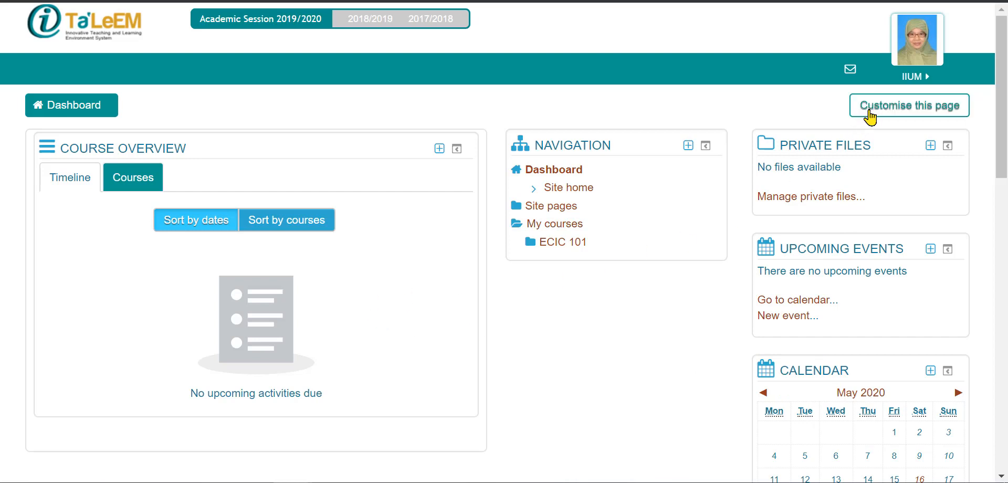
# Step: Start customising the dashboard page, dock the Administration block and display its docked contents
pyautogui.click(870, 111)
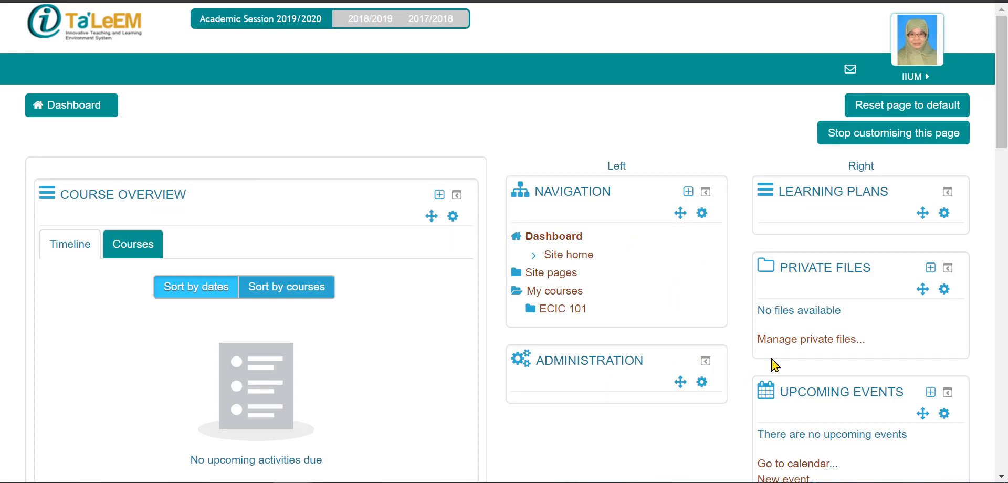
pyautogui.click(705, 361)
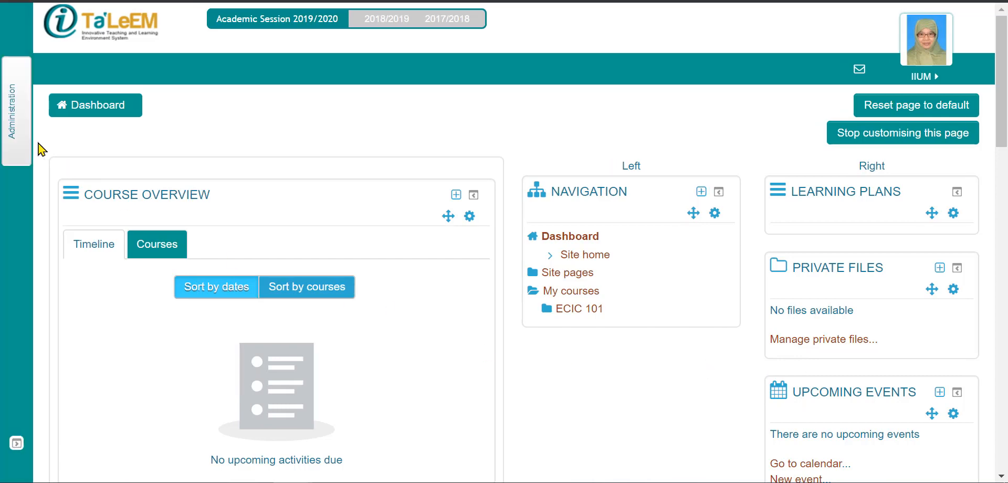
pyautogui.moveTo(22, 152)
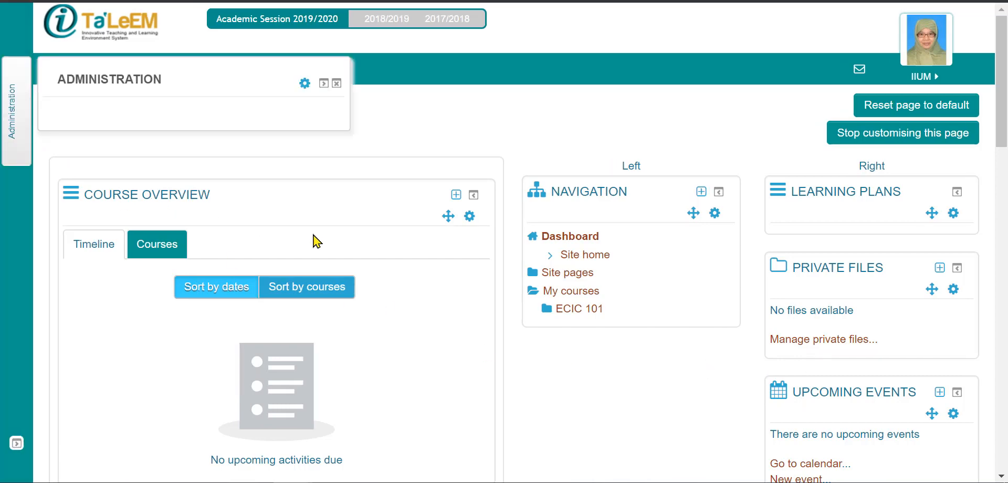
# Step: Hide the Upcoming events block, look over the remaining dashboard blocks, and stop customising the page
pyautogui.scroll(-3, 843, 389)
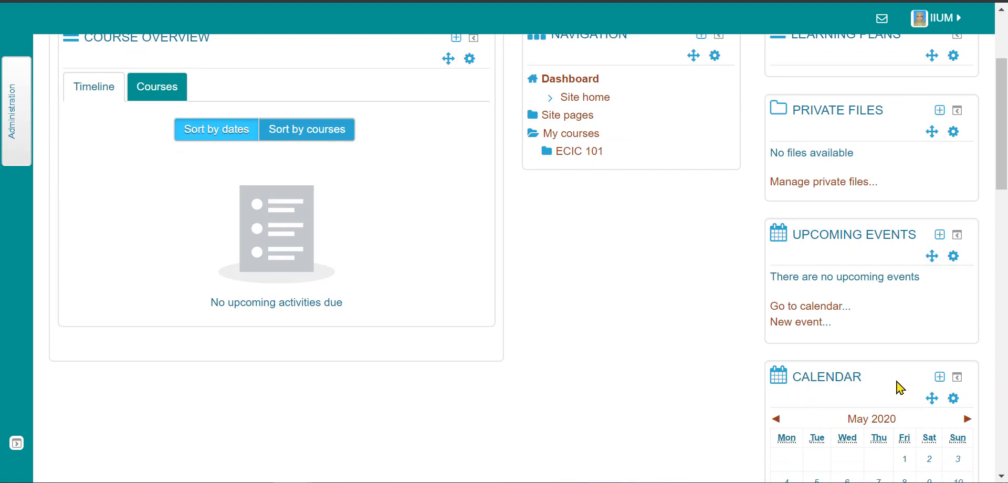
pyautogui.click(954, 256)
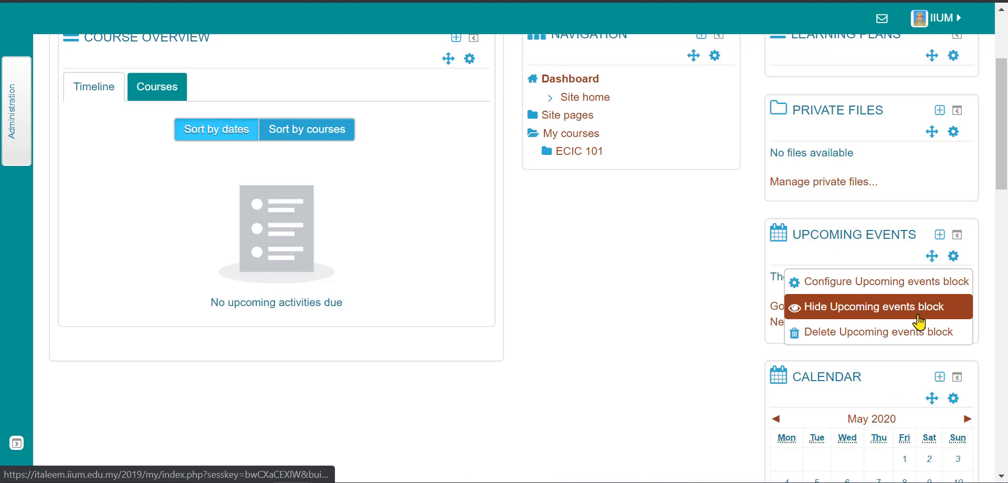
pyautogui.click(829, 310)
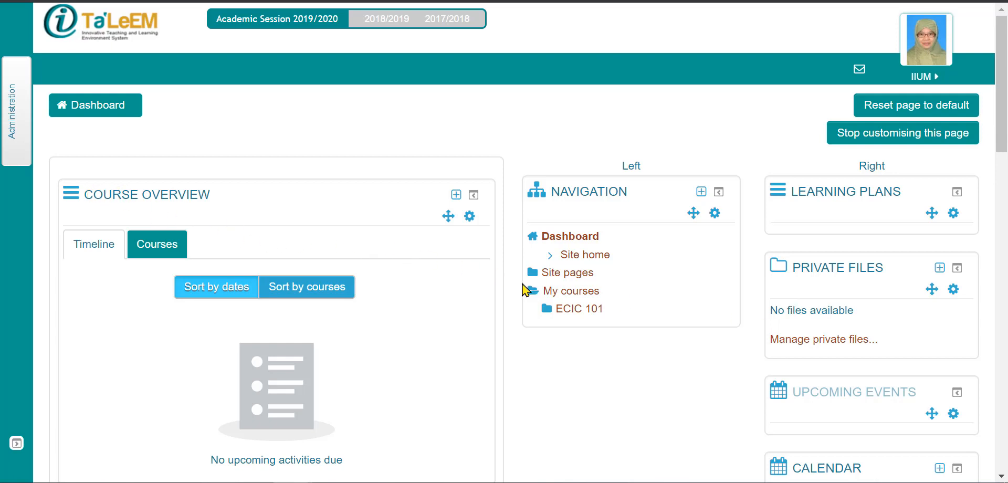
pyautogui.scroll(-10, 691, 398)
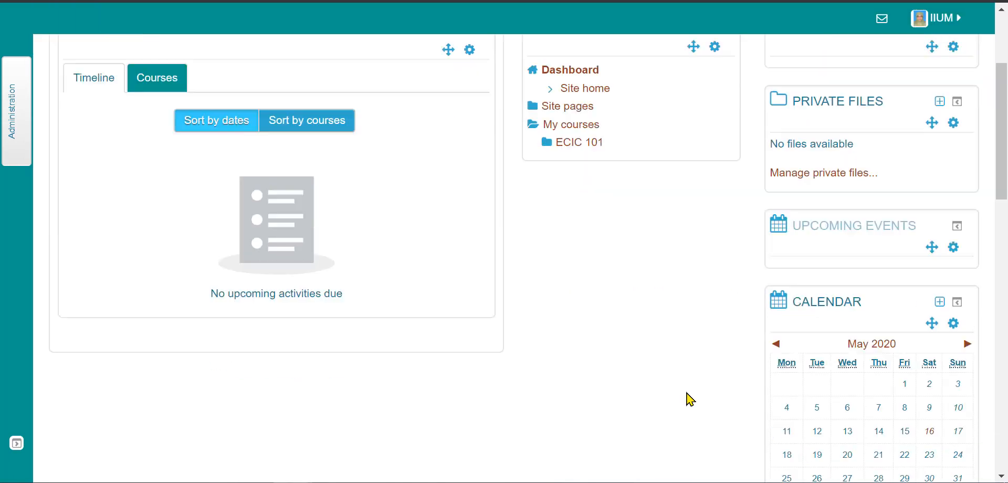
pyautogui.scroll(-10, 703, 408)
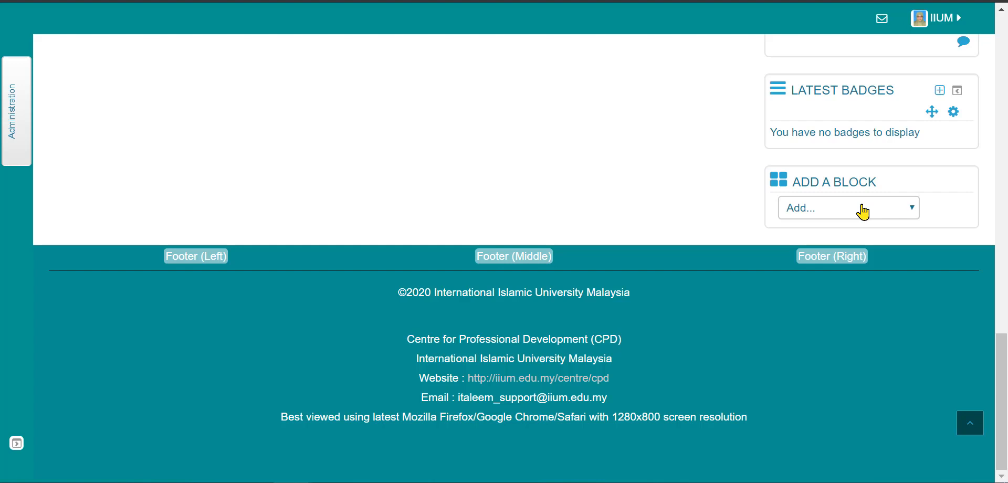
pyautogui.scroll(20, 862, 211)
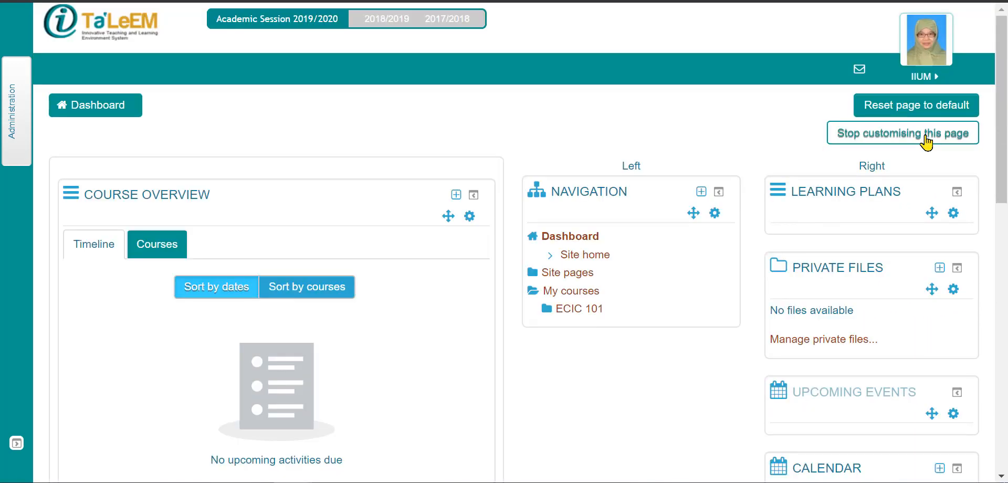
pyautogui.click(925, 135)
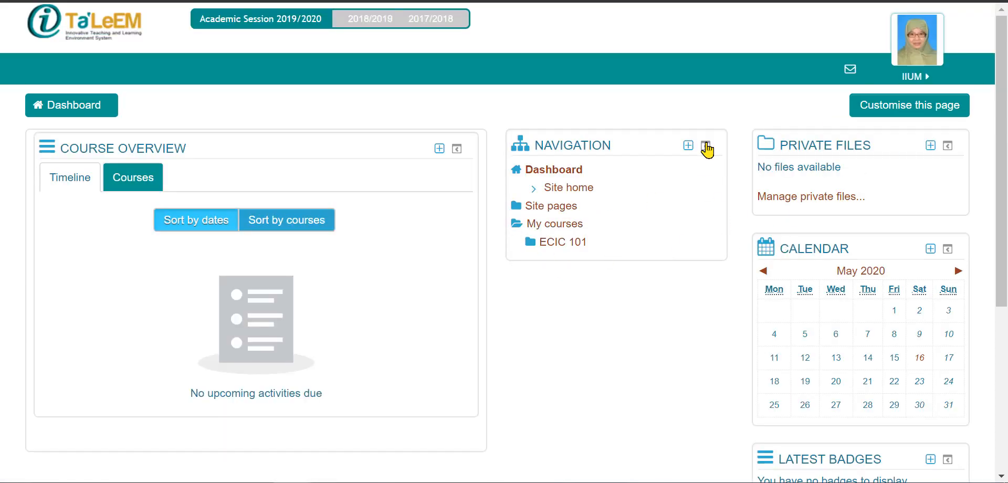
# Step: Dock the Navigation, Private files, Calendar and Latest badges blocks of the dashboard
pyautogui.click(705, 144)
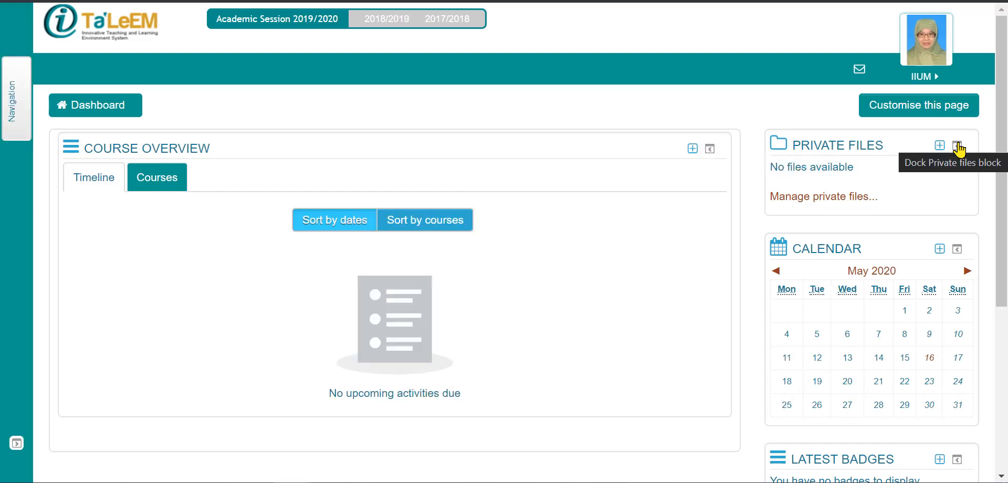
pyautogui.click(957, 145)
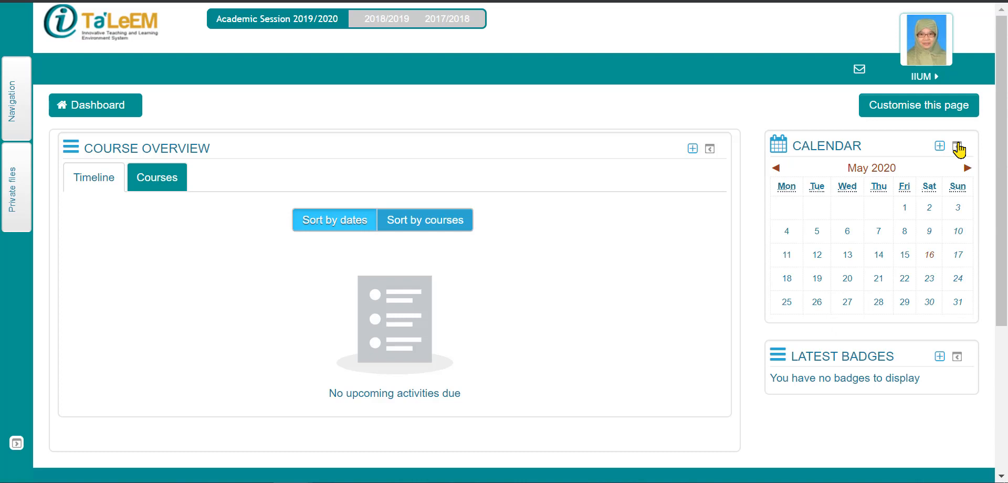
pyautogui.click(957, 147)
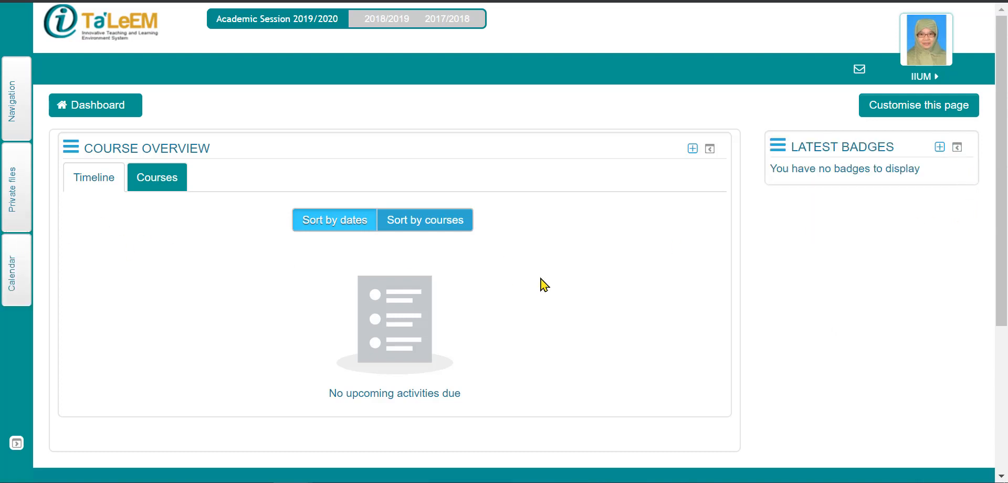
pyautogui.click(958, 147)
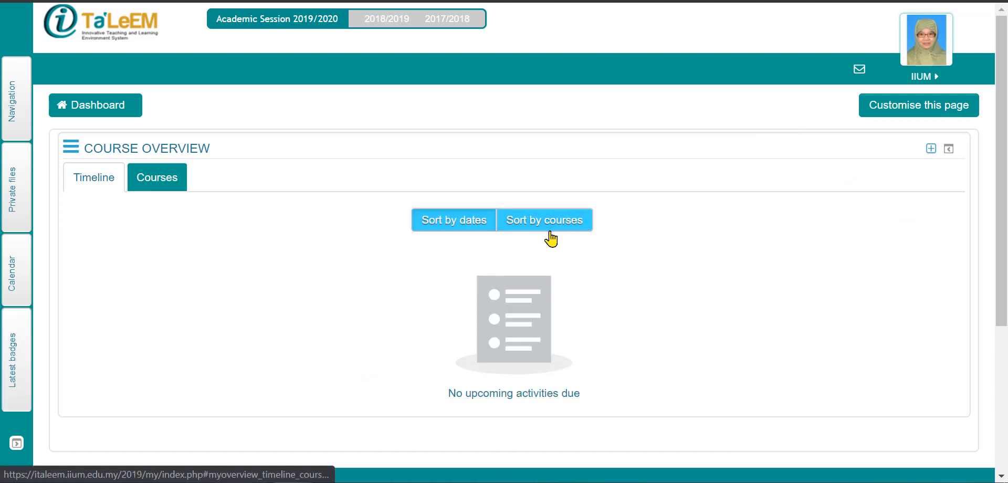
# Step: Open ELEARNING CLINIC_INTRO COURSE from the course overview's list of courses and look through its topics
pyautogui.click(157, 183)
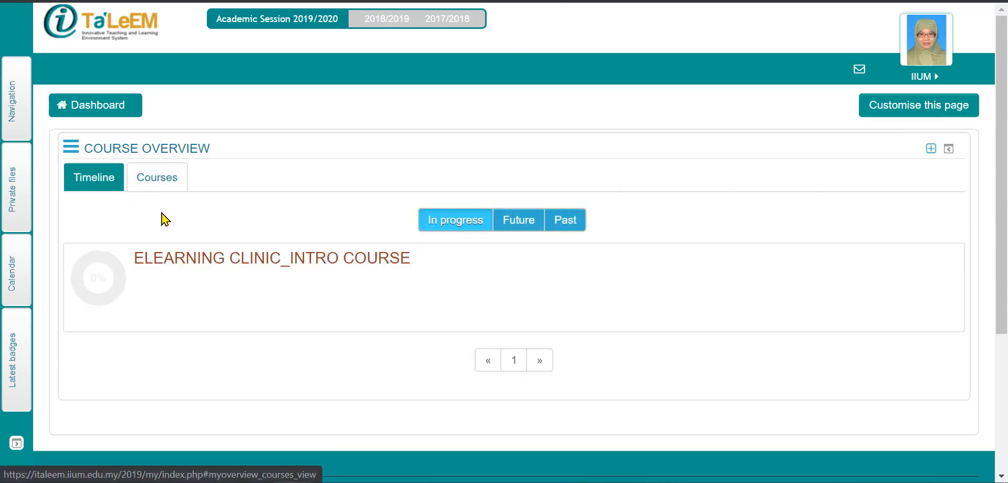
pyautogui.click(171, 258)
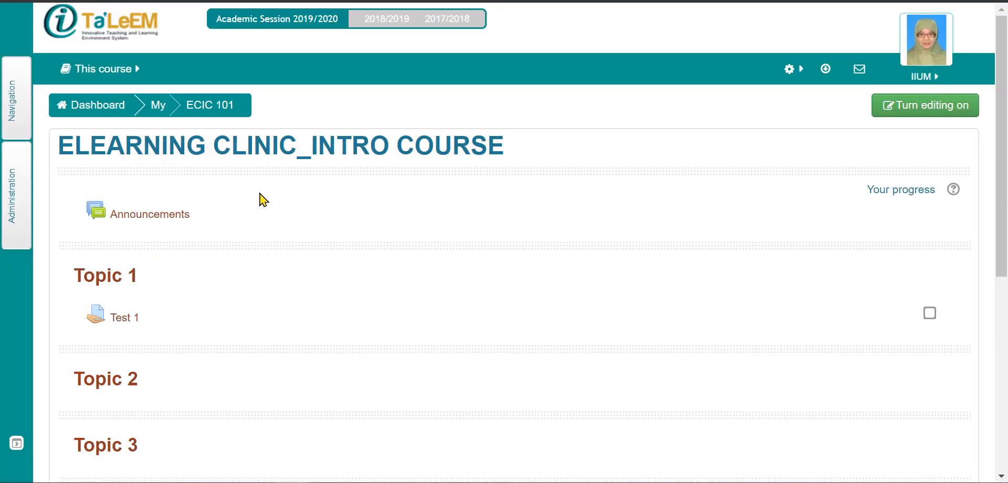
pyautogui.scroll(-5, 315, 159)
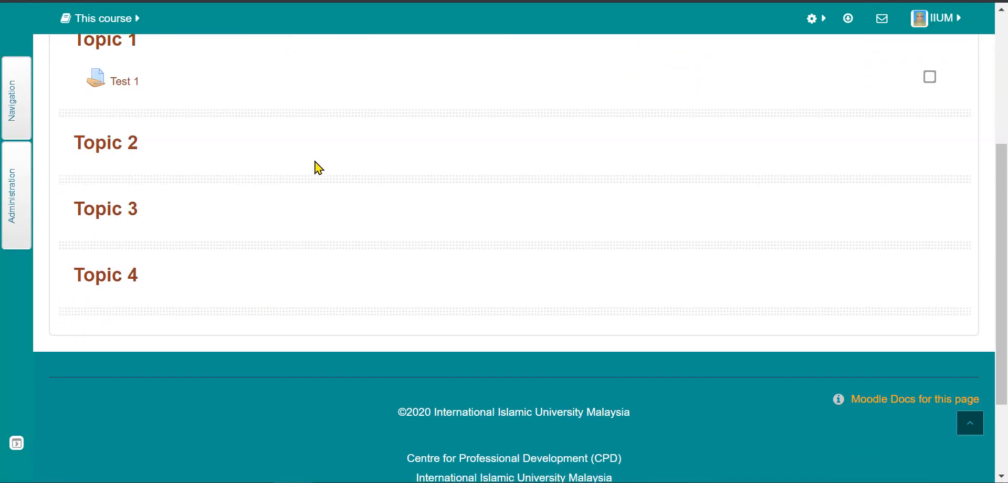
pyautogui.scroll(3, 315, 165)
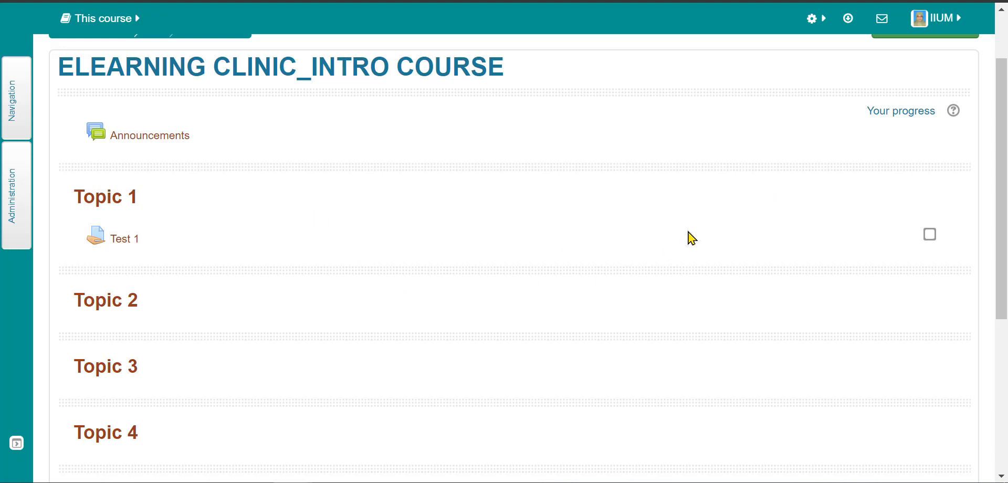
pyautogui.scroll(2, 689, 237)
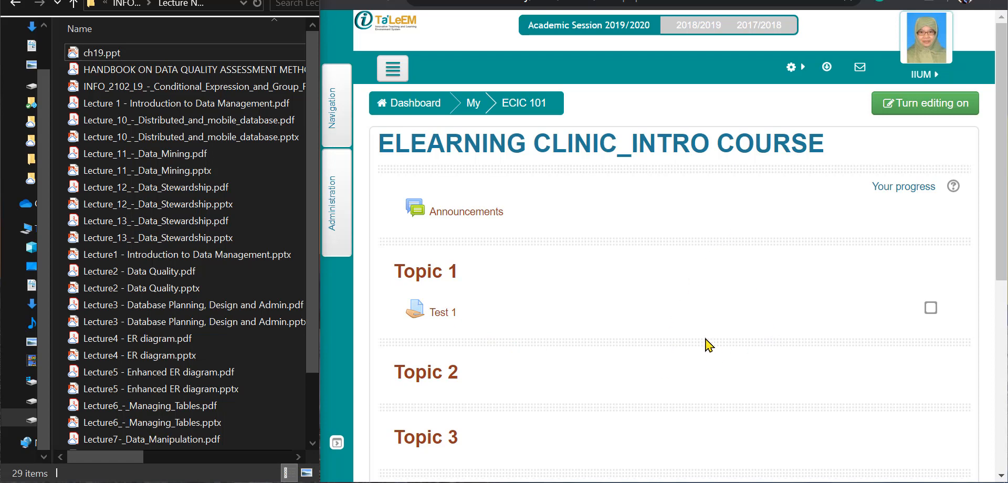
pyautogui.scroll(-3, 706, 338)
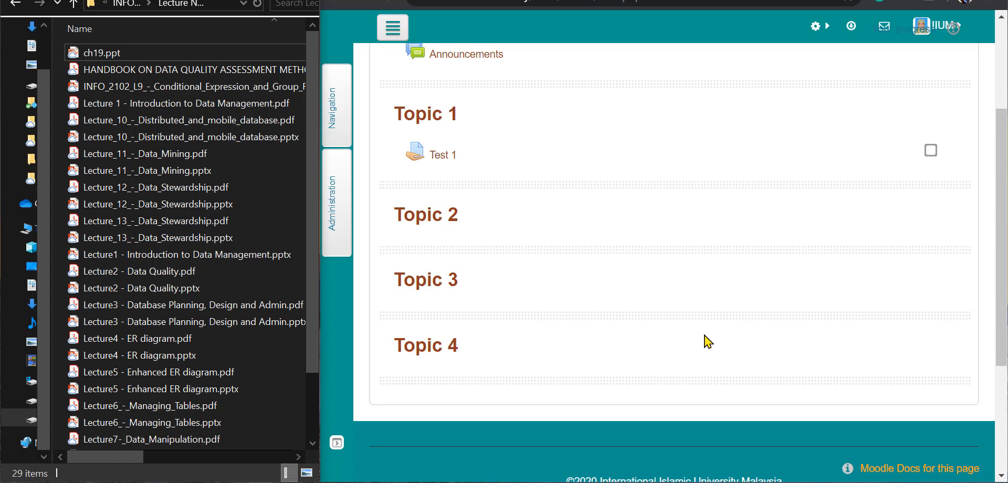
pyautogui.scroll(3, 706, 341)
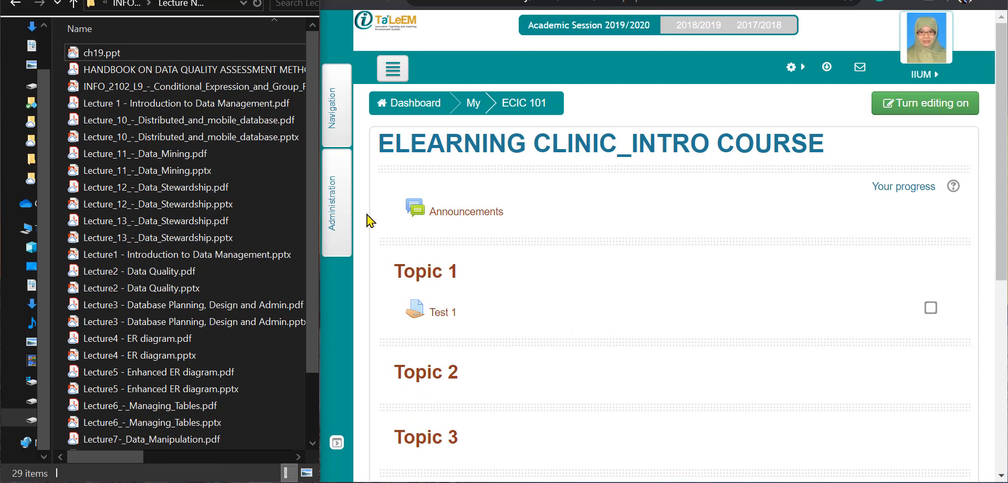
# Step: Open the course's Edit settings page from course administration and look through its sections
pyautogui.click(336, 138)
pyautogui.click(343, 174)
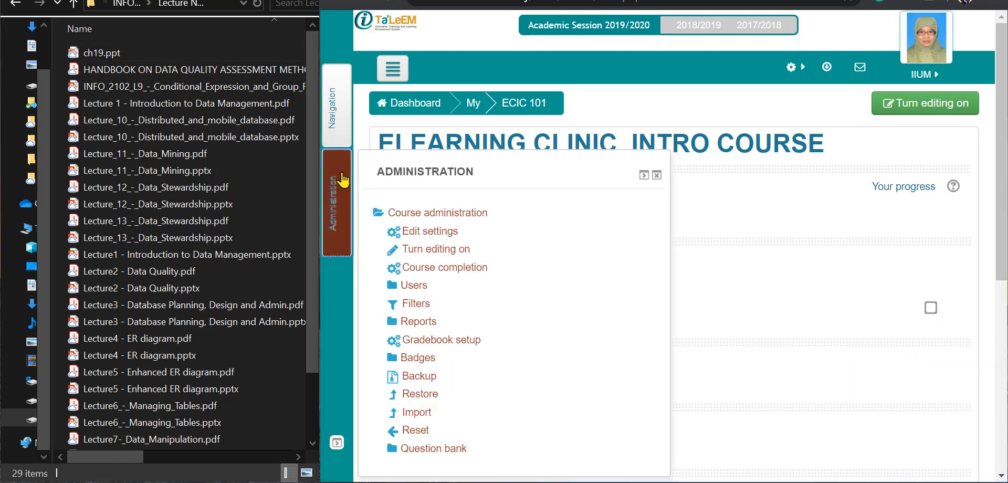
pyautogui.click(423, 236)
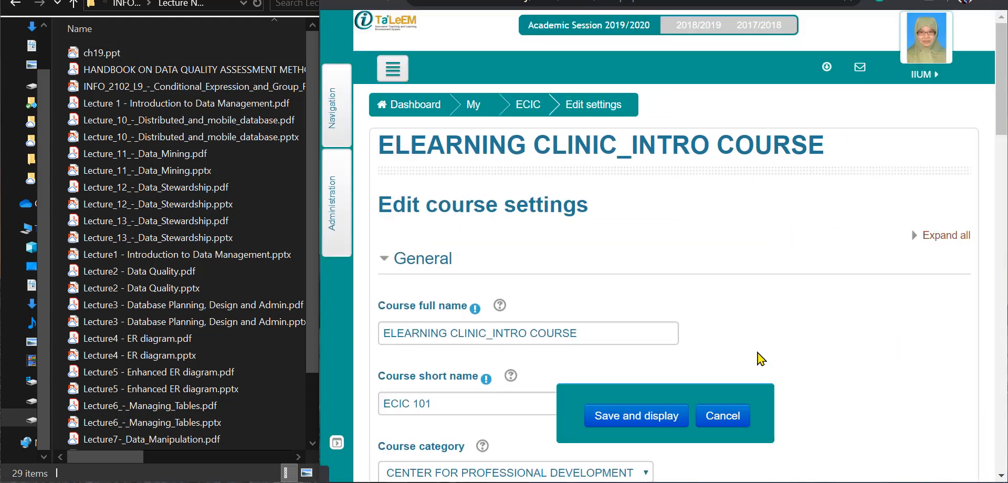
pyautogui.scroll(-5, 704, 315)
pyautogui.scroll(-10, 723, 347)
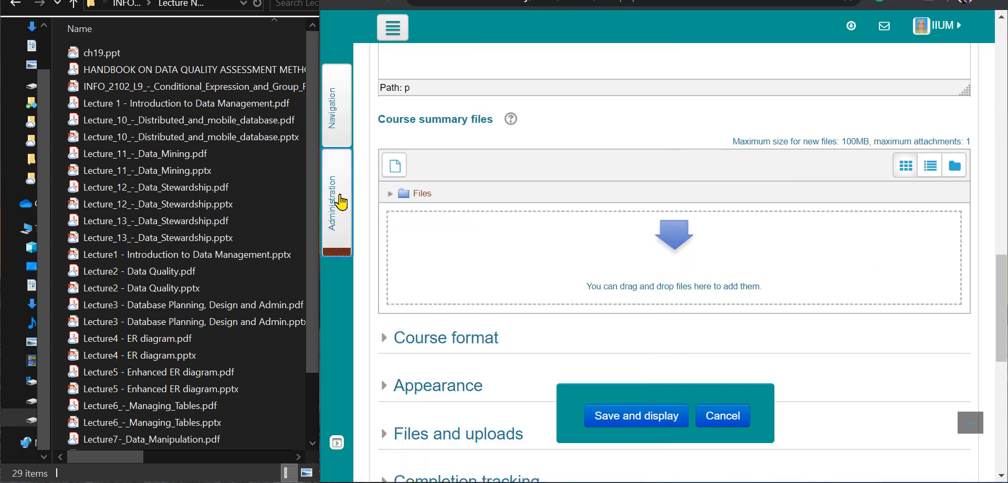
# Step: Reopen the course's Edit settings page and choose Yes for Enable completion tracking
pyautogui.moveTo(335, 198)
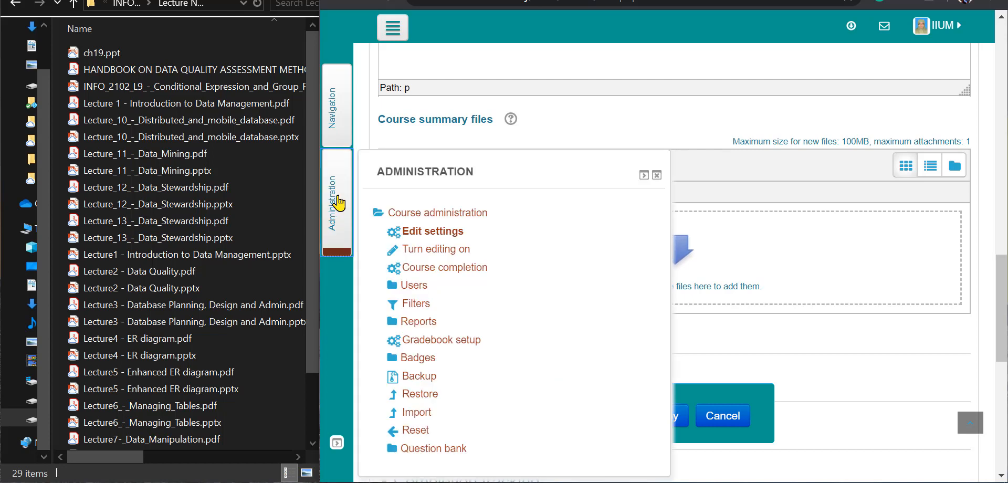
pyautogui.click(423, 240)
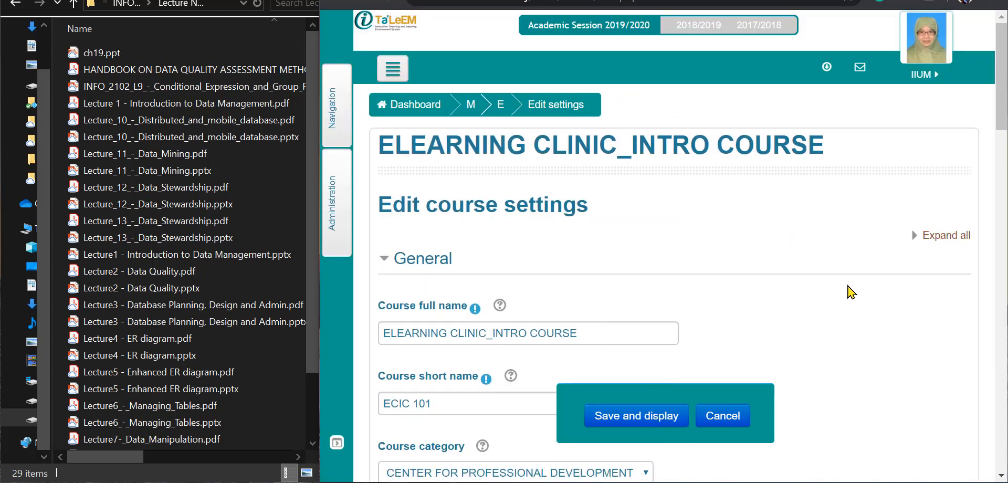
pyautogui.scroll(-15, 850, 291)
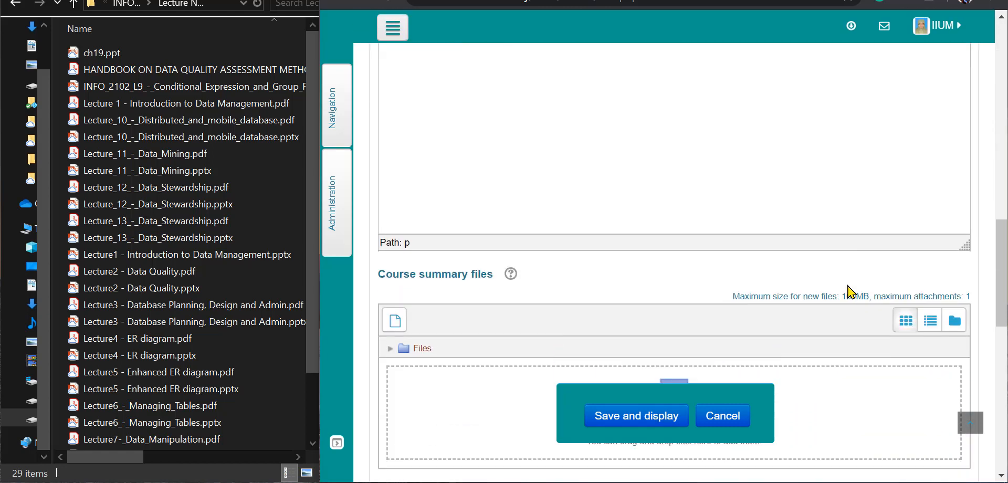
pyautogui.scroll(-7, 850, 291)
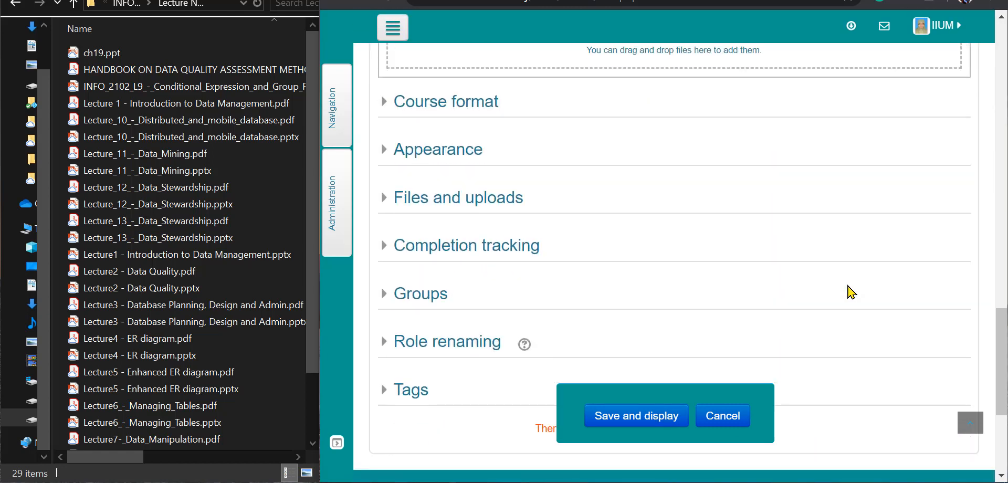
pyautogui.click(407, 244)
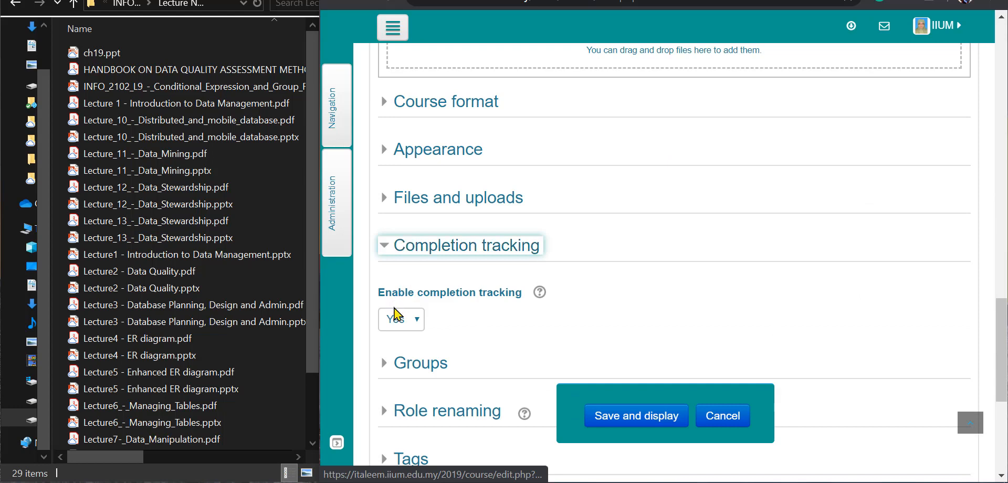
pyautogui.click(411, 319)
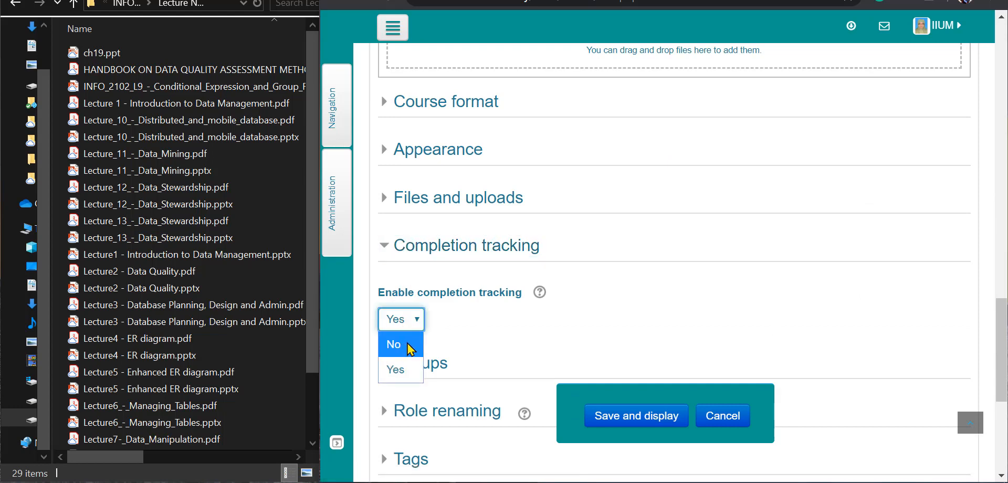
pyautogui.click(398, 370)
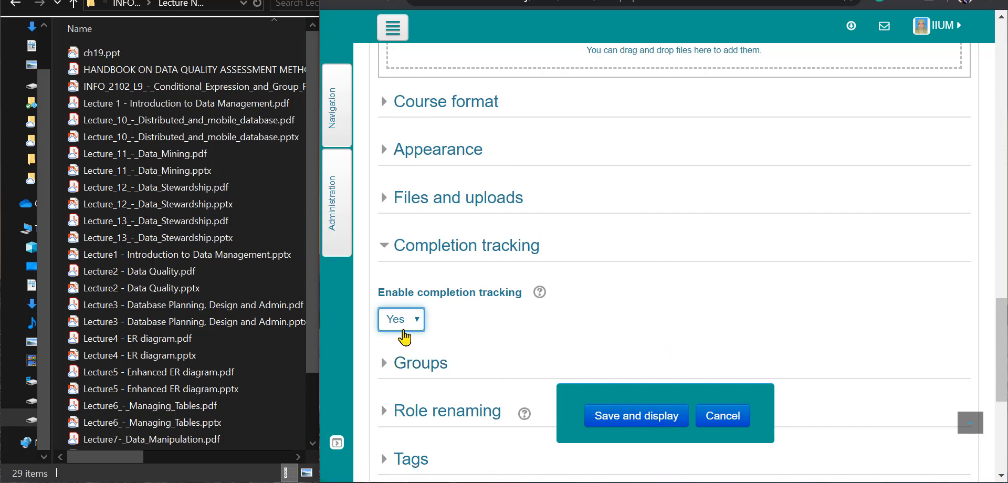
# Step: Save the course settings and turn editing on for the course page
pyautogui.click(602, 417)
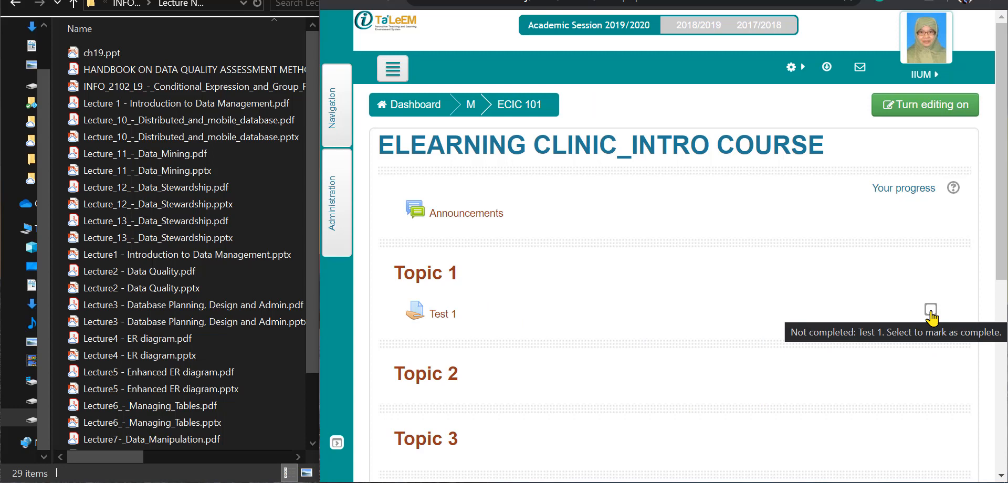
pyautogui.click(348, 193)
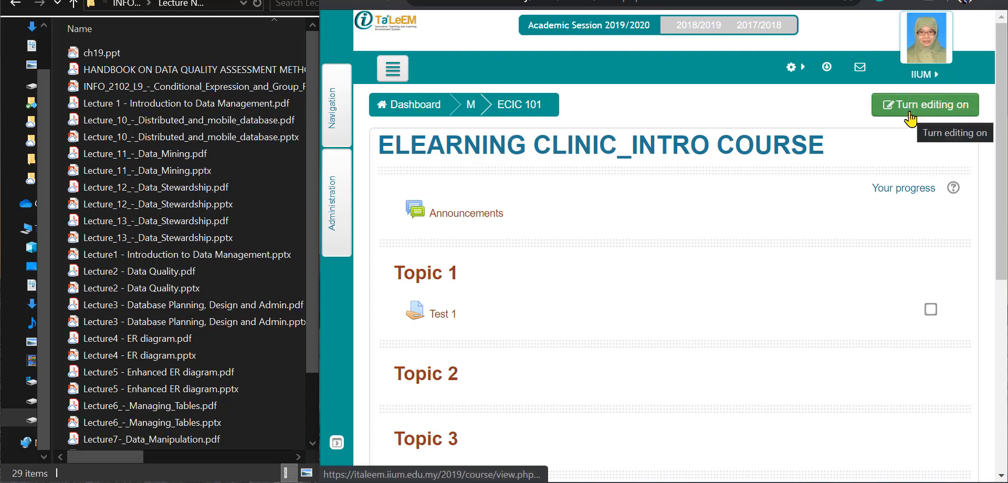
pyautogui.click(910, 120)
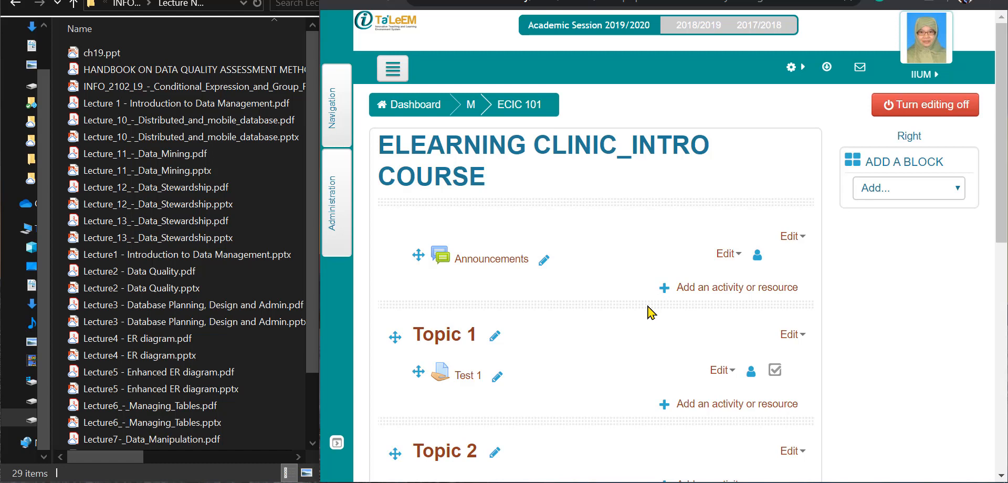
# Step: Add 2 topics after Topic 4 and look over the course's topic list
pyautogui.scroll(-6, 651, 312)
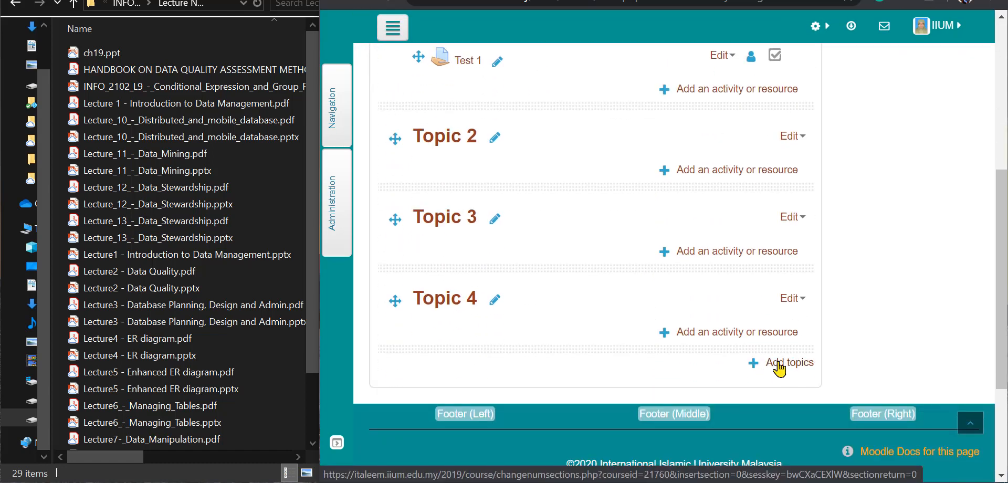
pyautogui.click(777, 364)
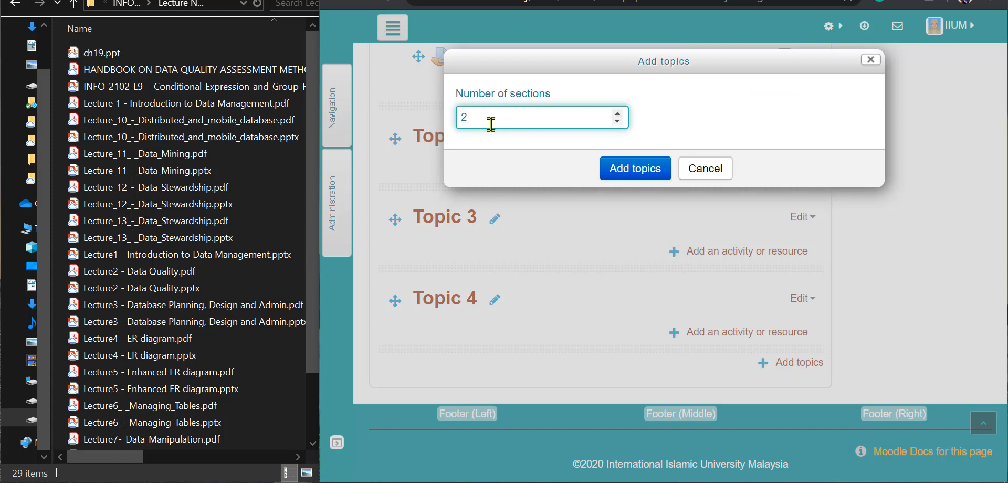
pyautogui.click(626, 169)
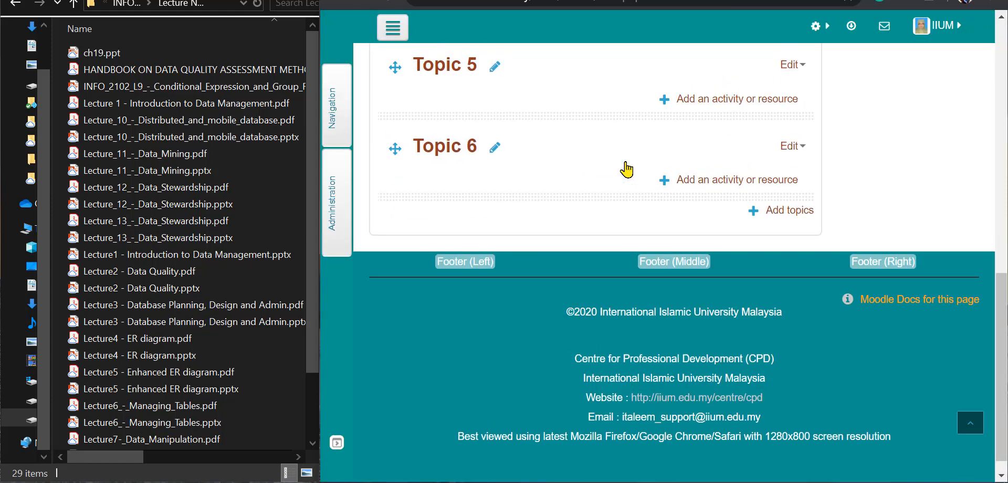
pyautogui.scroll(5, 626, 169)
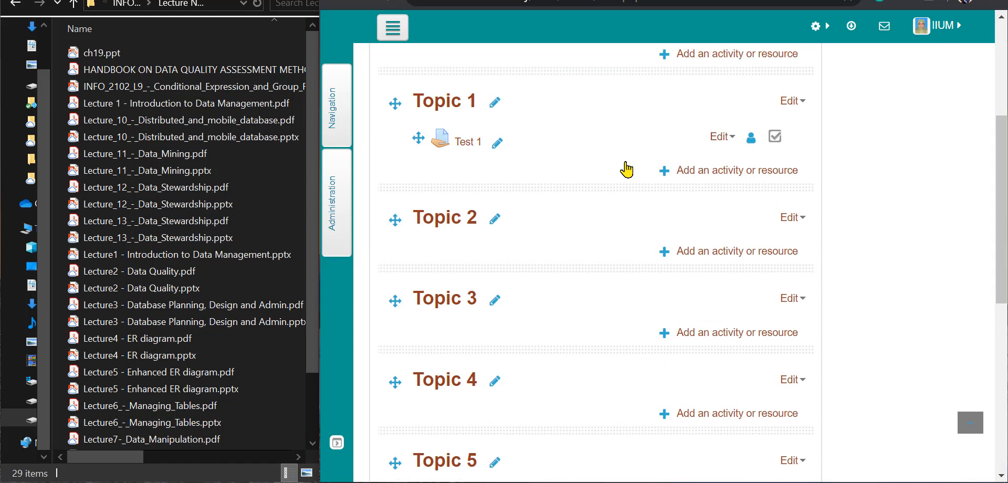
pyautogui.scroll(-5, 626, 169)
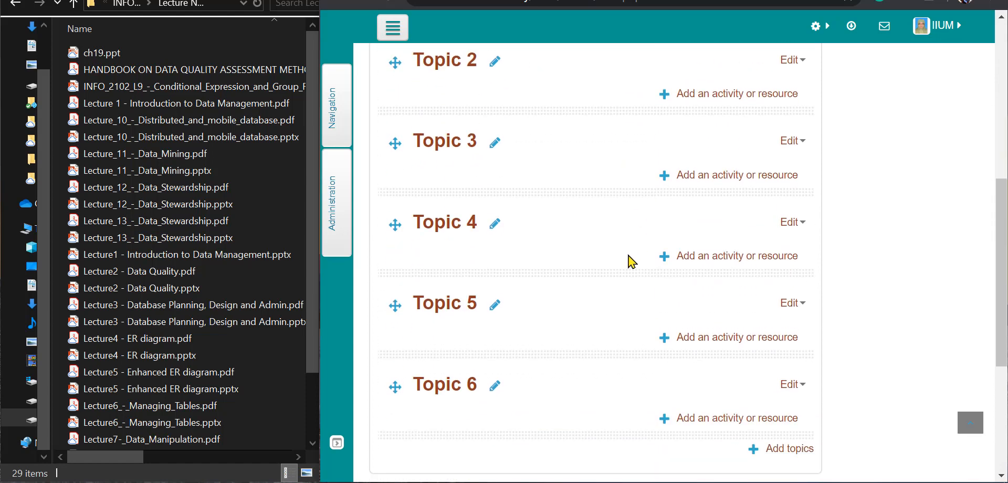
pyautogui.scroll(5, 623, 279)
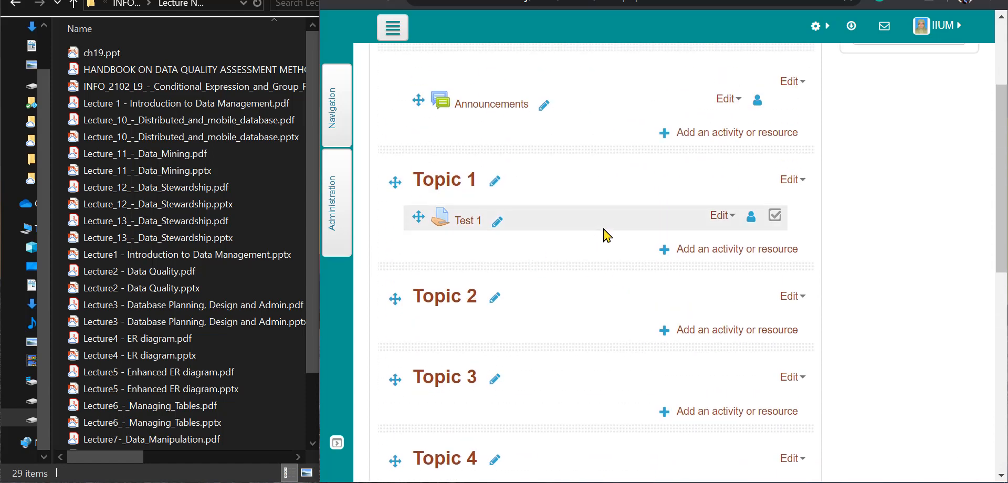
pyautogui.scroll(2, 454, 196)
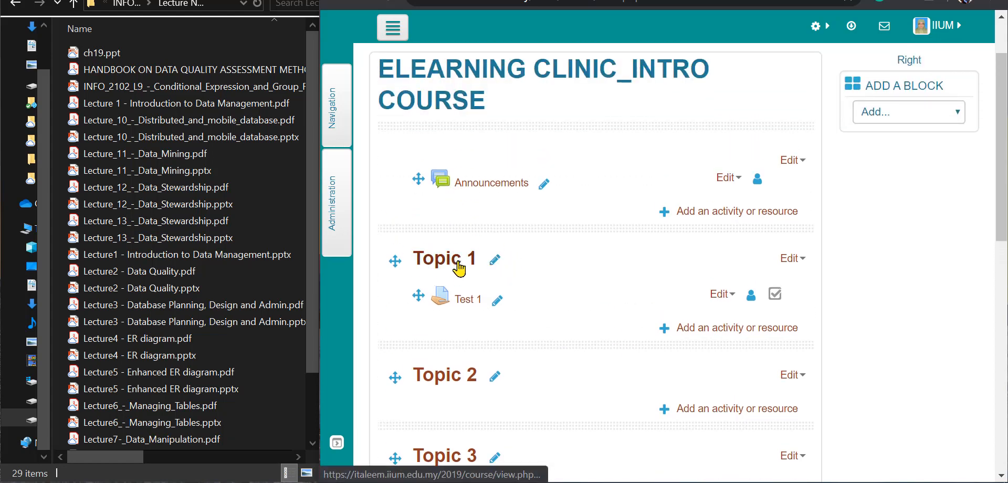
pyautogui.click(495, 261)
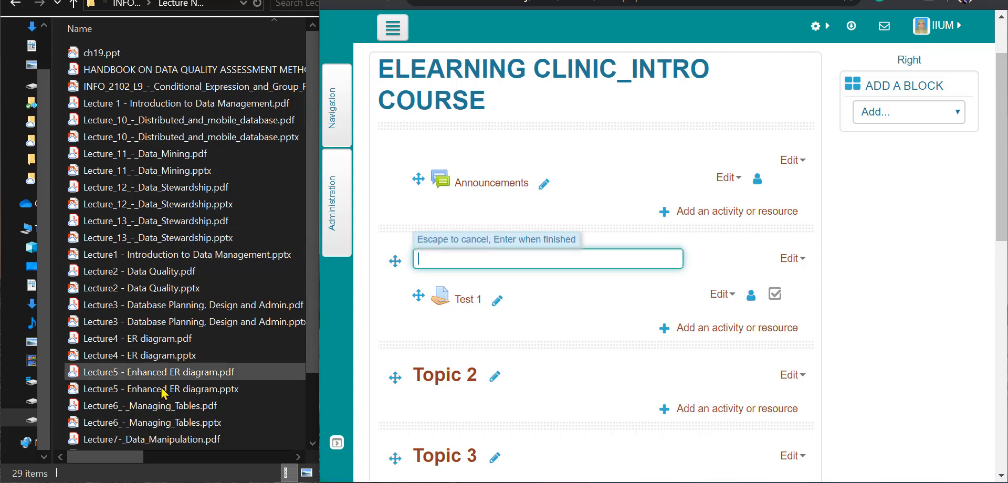
pyautogui.click(310, 296)
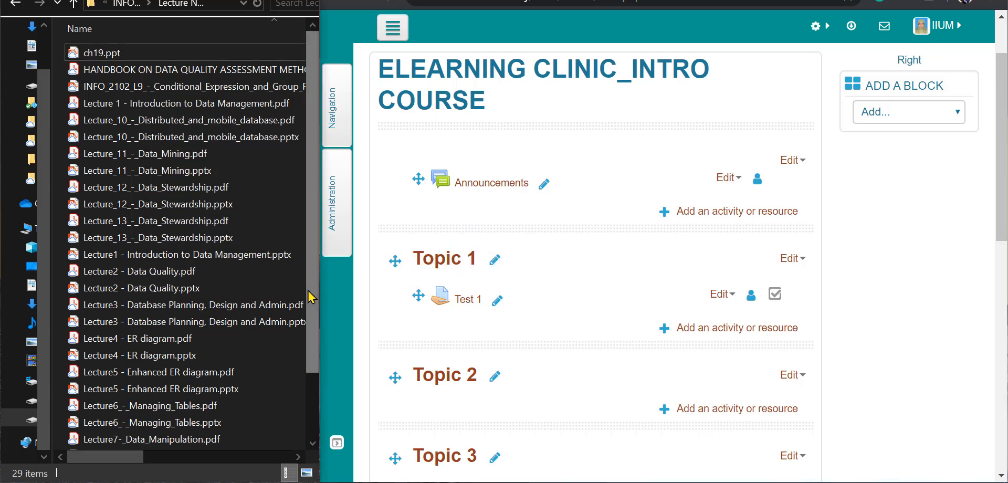
pyautogui.moveTo(308, 290); pyautogui.dragTo(323, 219)
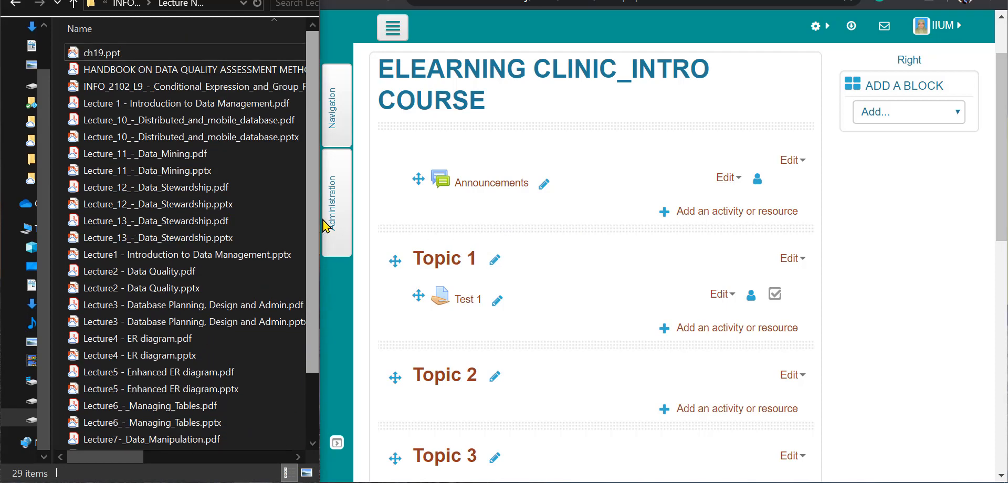
# Step: Rename Topic 1 as "Intro to Data Management" and Topic 2 as "Data Quality"
pyautogui.click(493, 259)
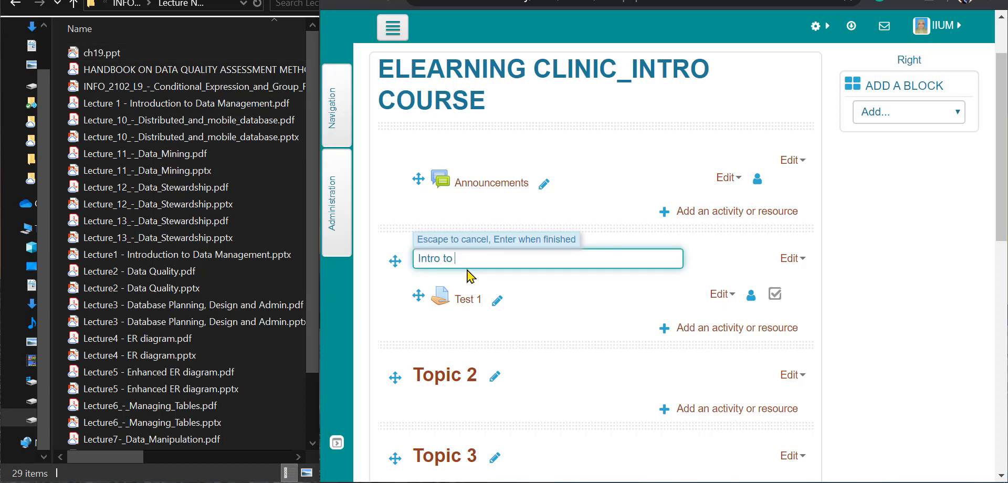
pyautogui.press('Return')
pyautogui.scroll(-3, 467, 270)
pyautogui.click(493, 197)
pyautogui.scroll(-2, 183, 321)
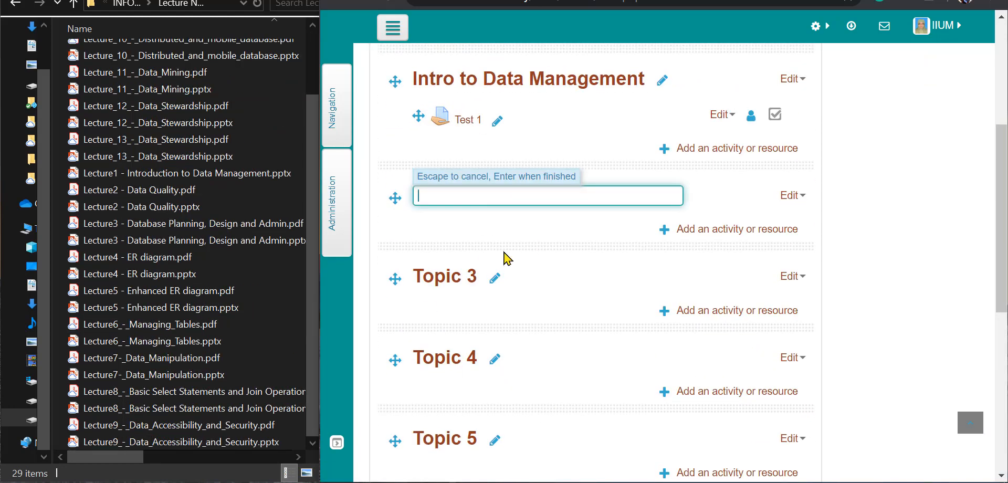
pyautogui.write('Data Quality')
pyautogui.press('Return')
# Step: Rename Topic 3 as "Database planning, design and admin" and Topic 4 as "ER Diagram"
pyautogui.click(495, 277)
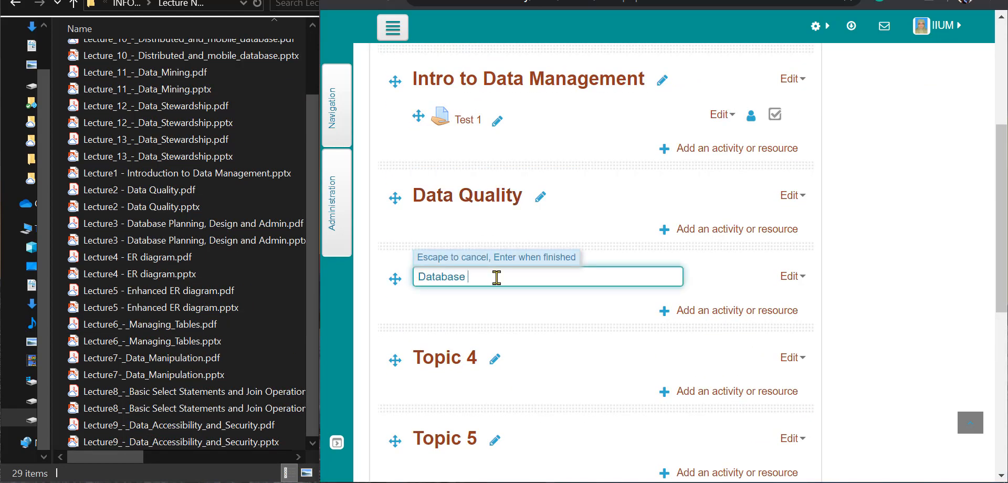
pyautogui.write('Database planning, design and admin')
pyautogui.press('Return')
pyautogui.click(492, 392)
pyautogui.write('ER Diagram')
pyautogui.press('Return')
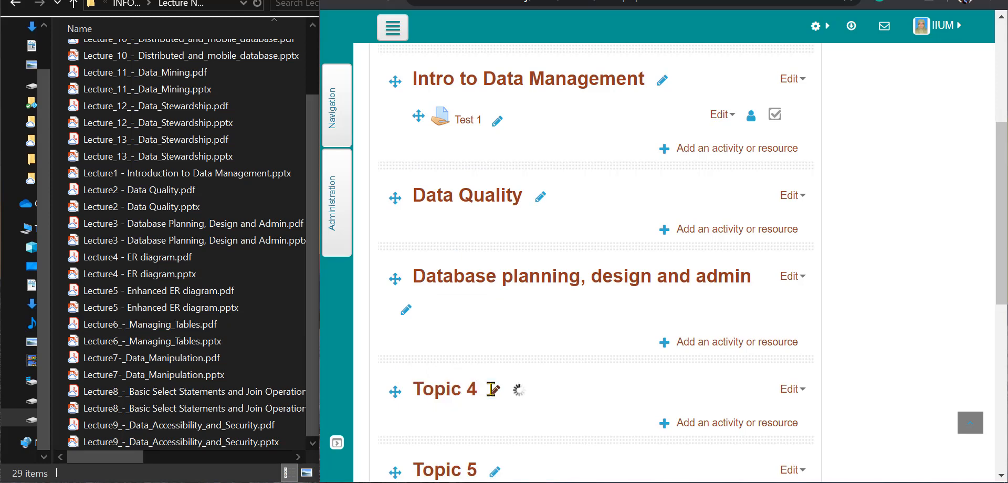
# Step: Rename Topic 5 as "Enhanced ER" and Topic 6 as "Managing Tables"
pyautogui.scroll(-4, 493, 389)
pyautogui.click(493, 238)
pyautogui.write('Enhanced ER')
pyautogui.press('Return')
pyautogui.click(499, 314)
pyautogui.write('Manag')
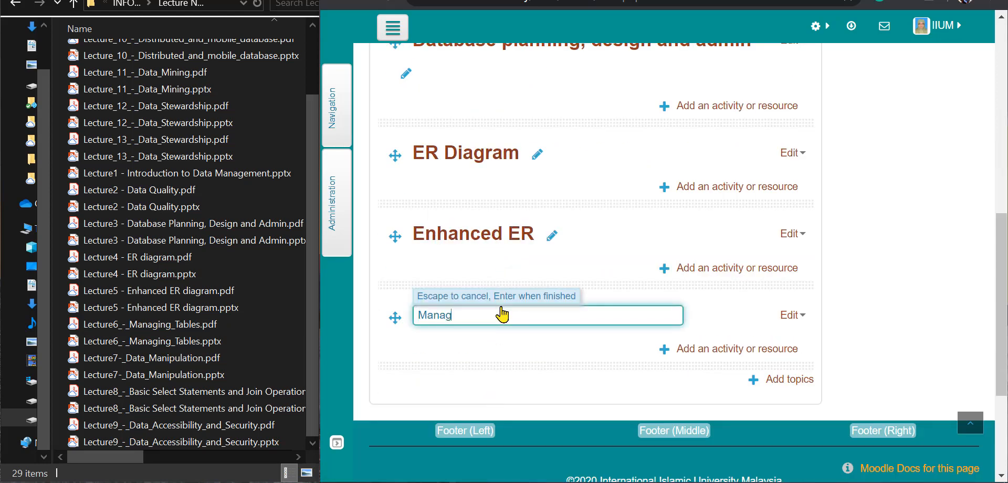
pyautogui.write('ing Tables')
pyautogui.press('Return')
# Step: Delete the Test 1 assignment from the Intro to Data Management topic
pyautogui.scroll(5, 501, 314)
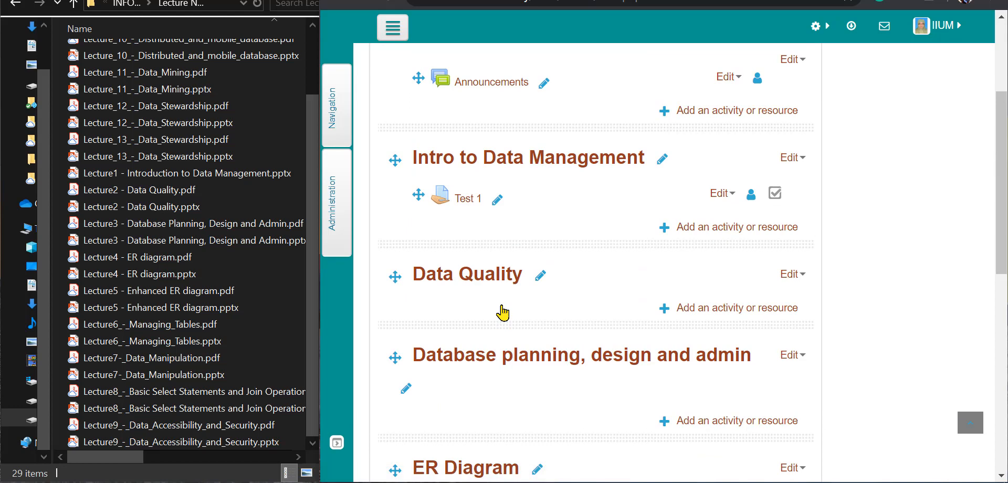
pyautogui.scroll(1, 717, 270)
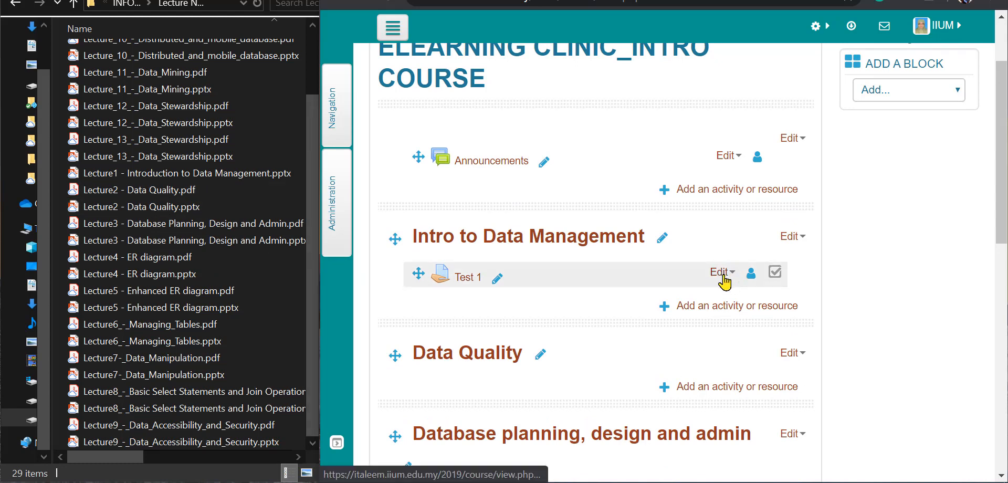
pyautogui.click(727, 272)
pyautogui.click(737, 423)
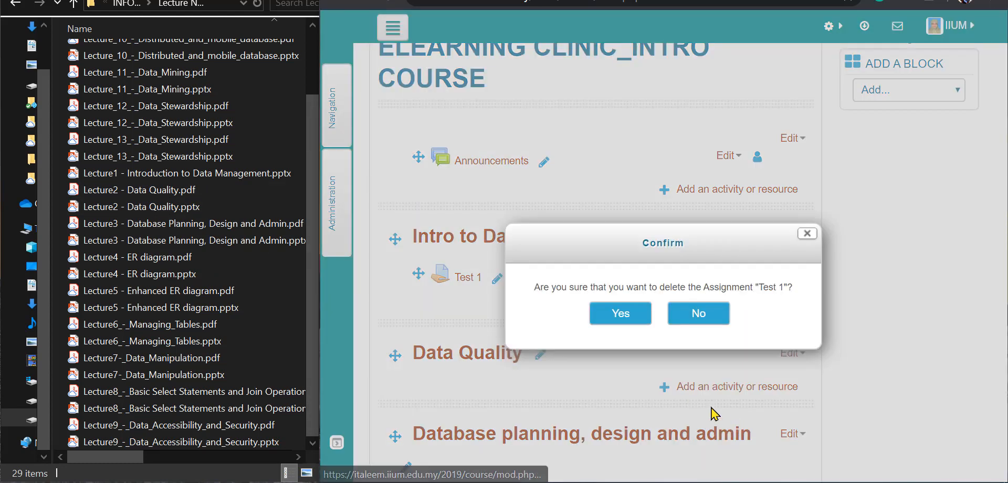
pyautogui.click(621, 317)
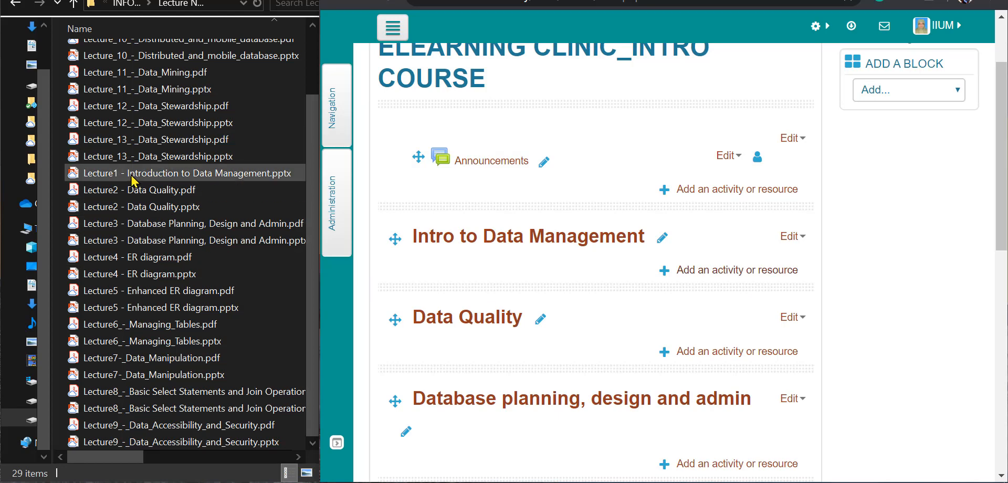
# Step: Upload the Lecture 1 Introduction to Data Management PPTX and PDF files to the Intro to Data Management topic and hide the PPTX from students
pyautogui.moveTo(132, 178); pyautogui.dragTo(455, 260)
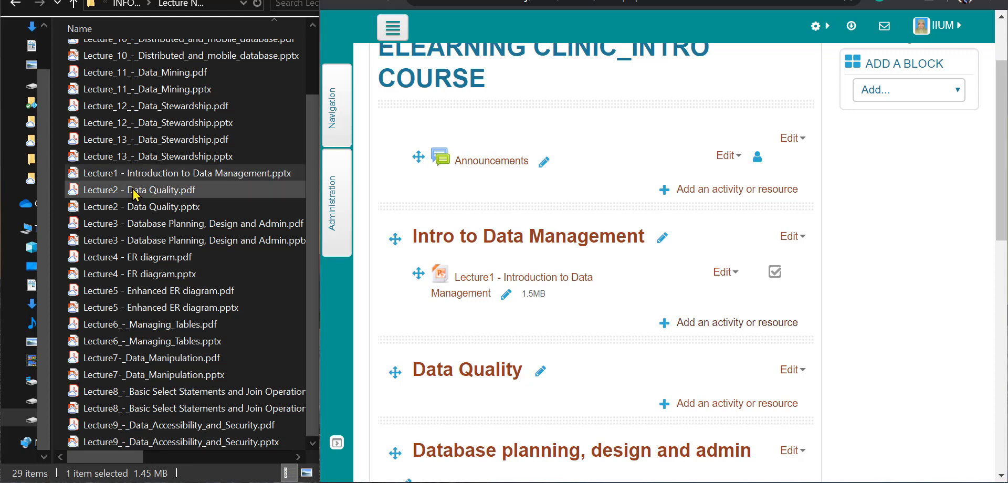
pyautogui.scroll(1, 136, 131)
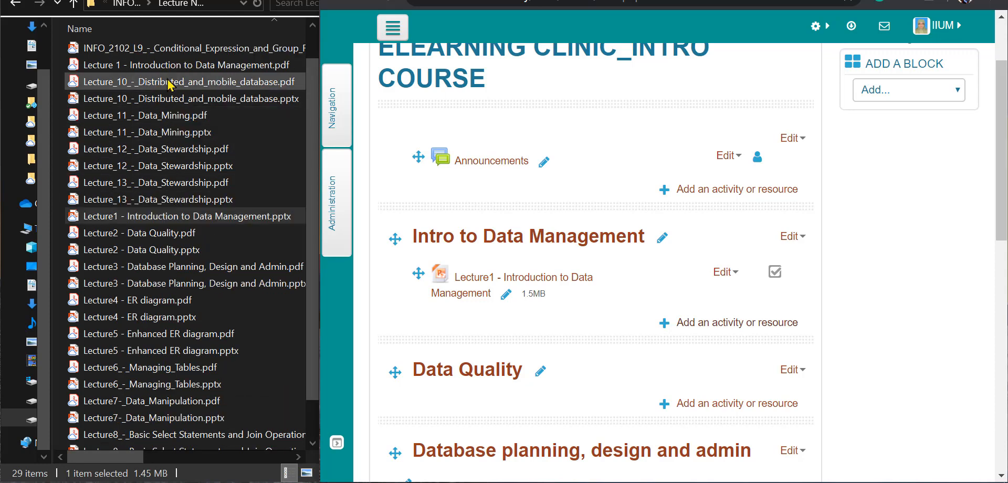
pyautogui.moveTo(170, 66); pyautogui.dragTo(495, 317)
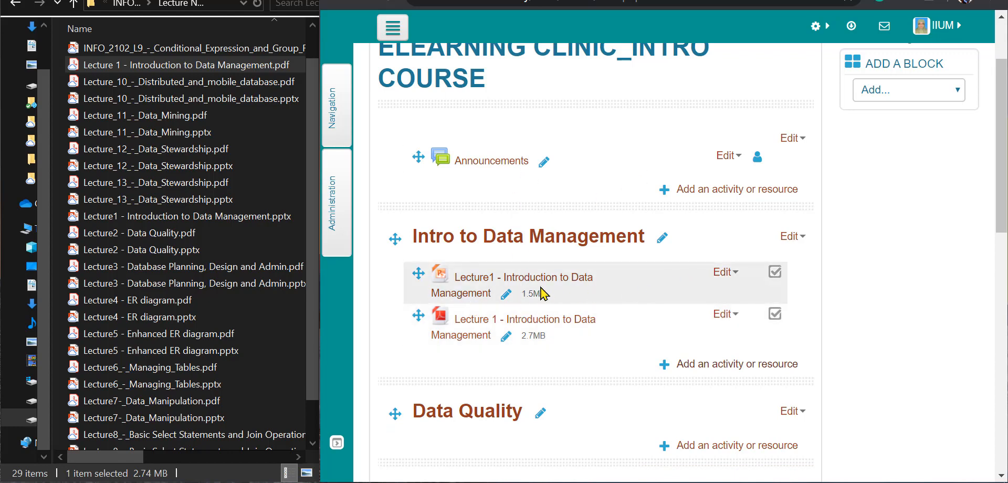
pyautogui.click(731, 273)
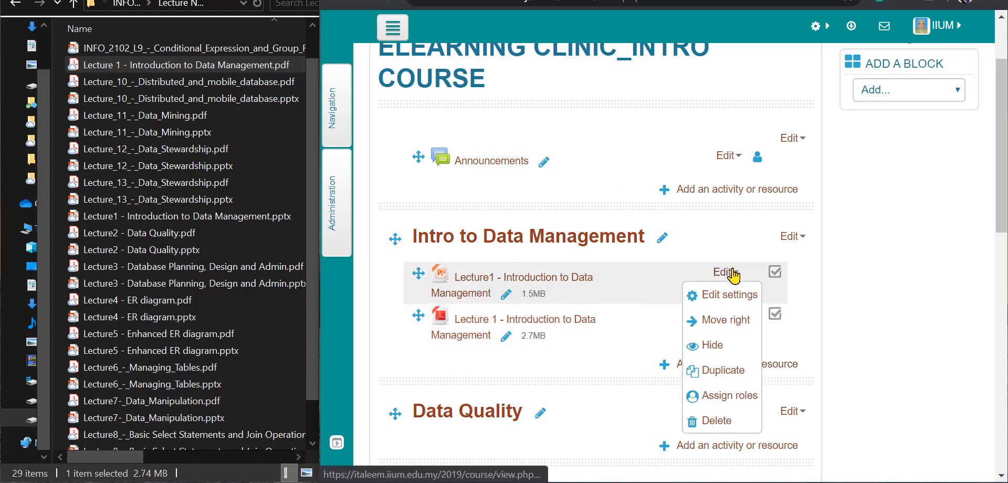
pyautogui.click(713, 344)
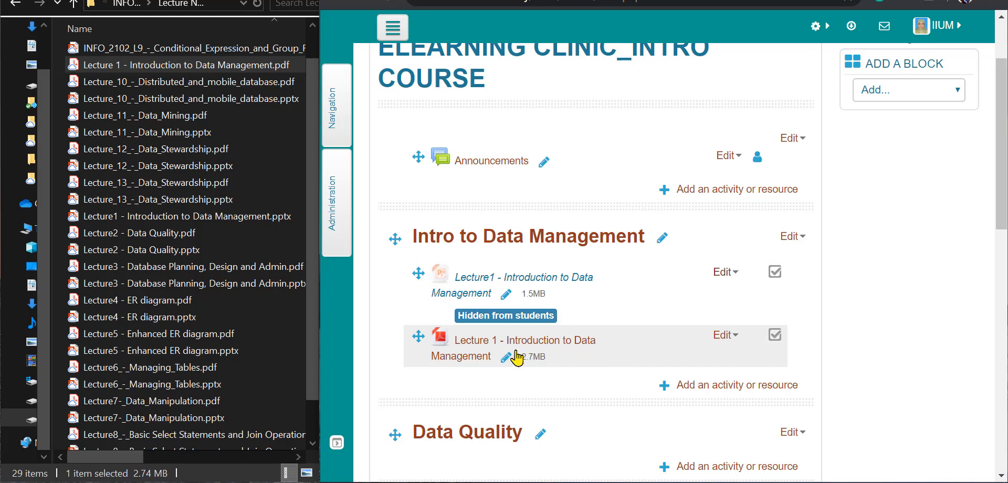
# Step: Switch role to Student to check how the course page looks to students, and return to the normal role
pyautogui.scroll(2, 857, 278)
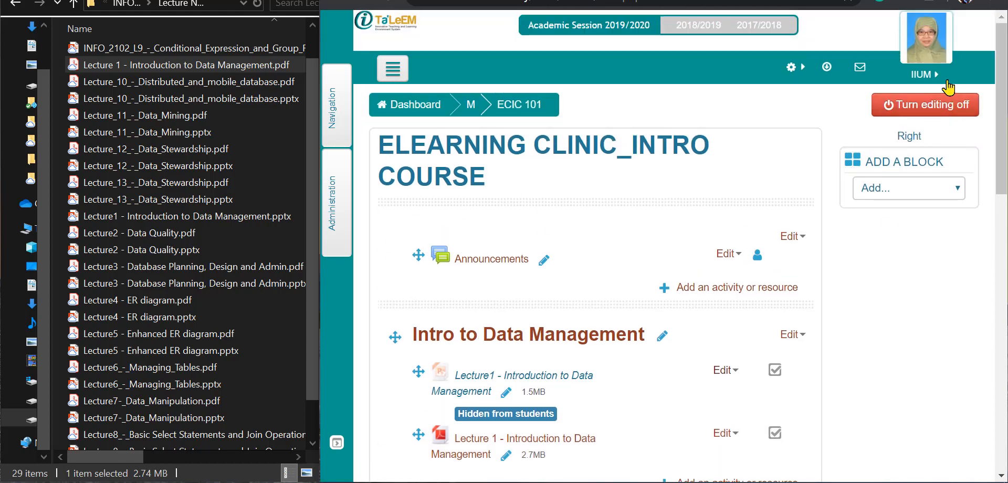
pyautogui.click(946, 83)
pyautogui.click(928, 120)
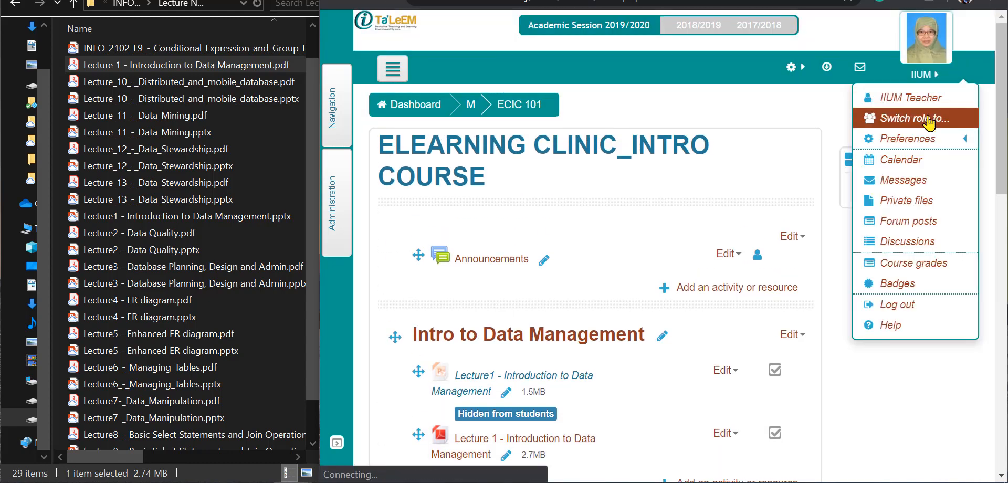
pyautogui.click(449, 409)
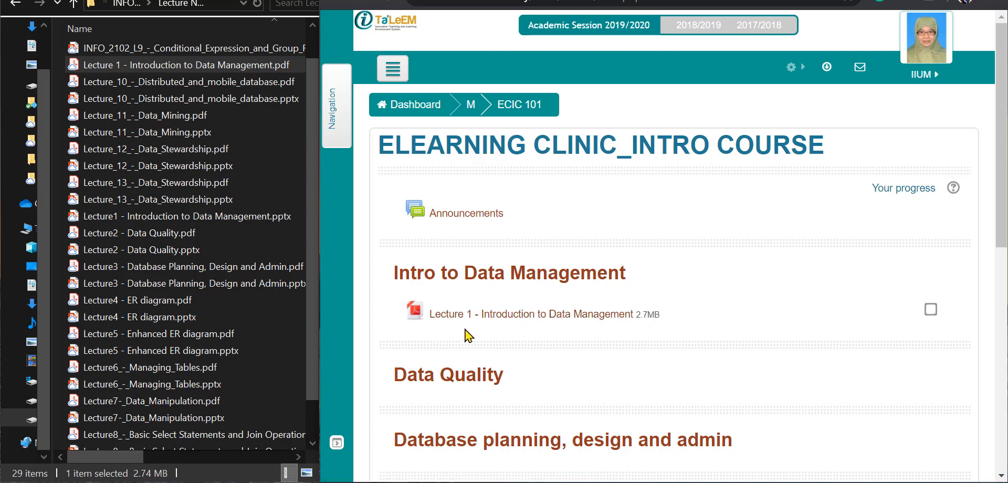
pyautogui.click(923, 74)
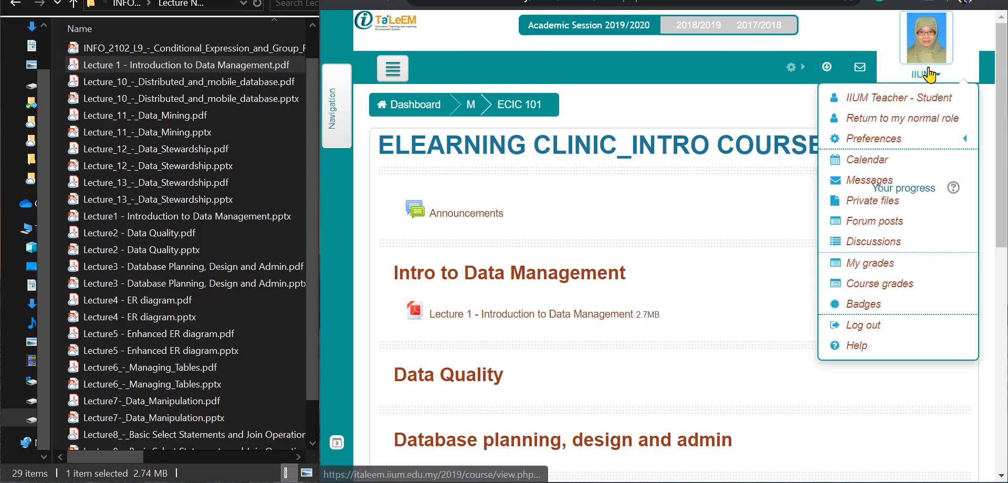
pyautogui.click(913, 120)
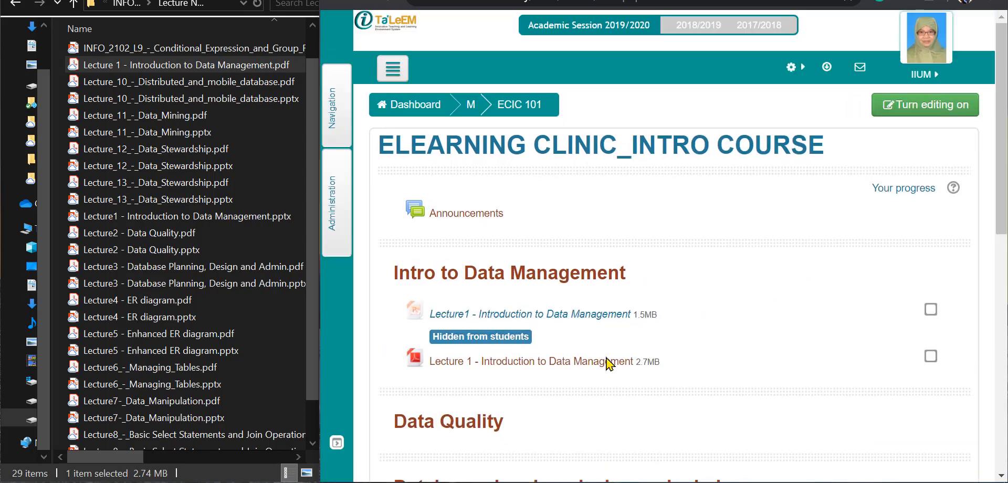
# Step: Pick Lecture2 - Data Quality.pdf for the Data Quality topic and turn course editing back on
pyautogui.scroll(-3, 501, 386)
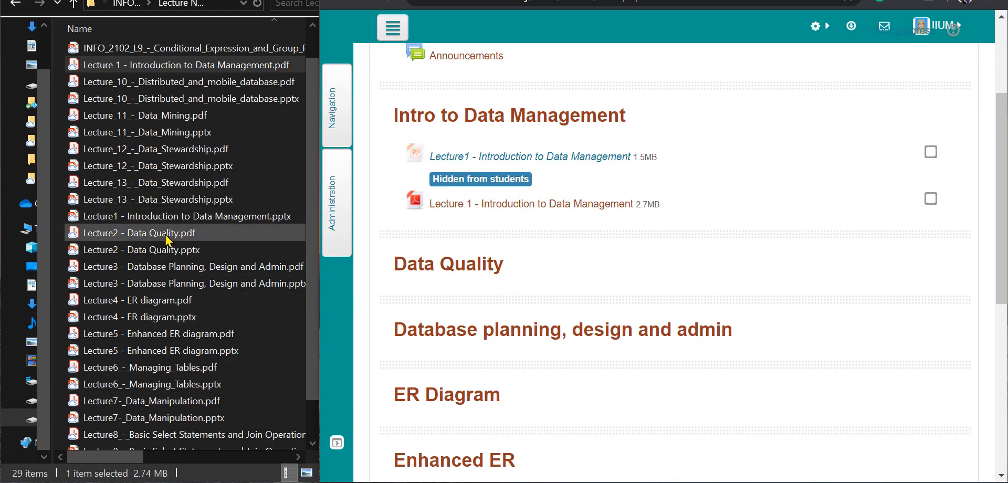
pyautogui.moveTo(166, 237)
pyautogui.mouseDown()
pyautogui.moveTo(505, 328)
pyautogui.moveTo(494, 281)
pyautogui.moveTo(253, 286)
pyautogui.moveTo(153, 233)
pyautogui.mouseUp()
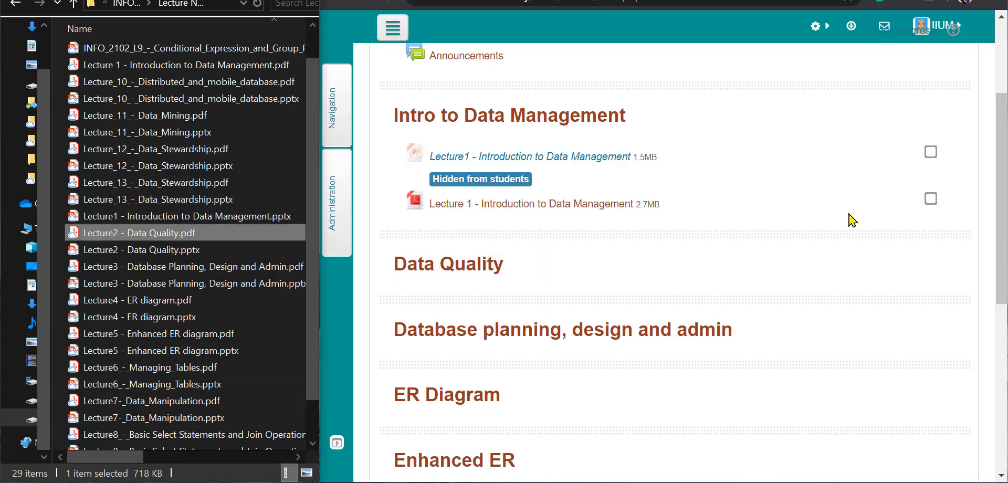
pyautogui.scroll(3, 852, 218)
pyautogui.click(892, 105)
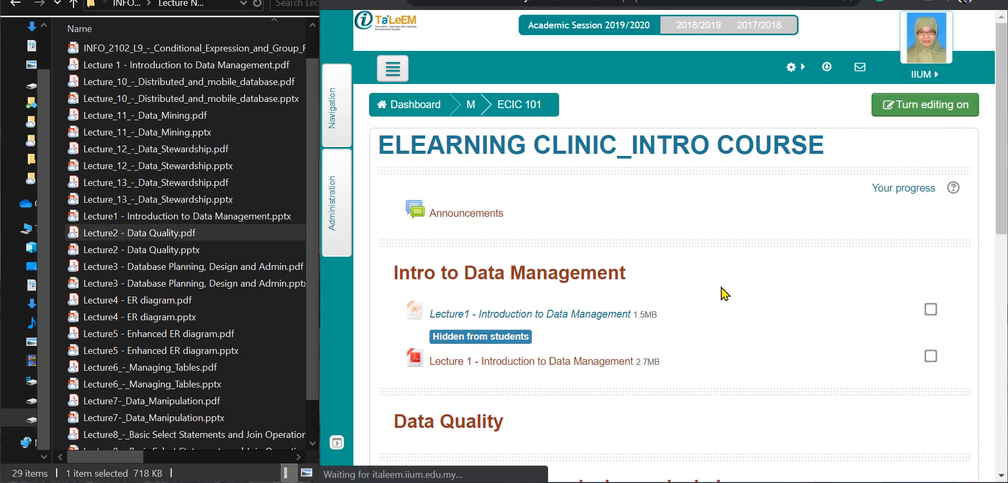
# Step: Upload the Lecture2 - Data Quality PDF and PPTX to the Data Quality topic, and both Lecture3 files to Database planning, design and admin
pyautogui.scroll(-5, 461, 299)
pyautogui.moveTo(158, 233); pyautogui.dragTo(447, 248)
pyautogui.moveTo(157, 249); pyautogui.dragTo(457, 257)
pyautogui.moveTo(141, 266); pyautogui.dragTo(504, 399)
pyautogui.moveTo(158, 282); pyautogui.dragTo(501, 377)
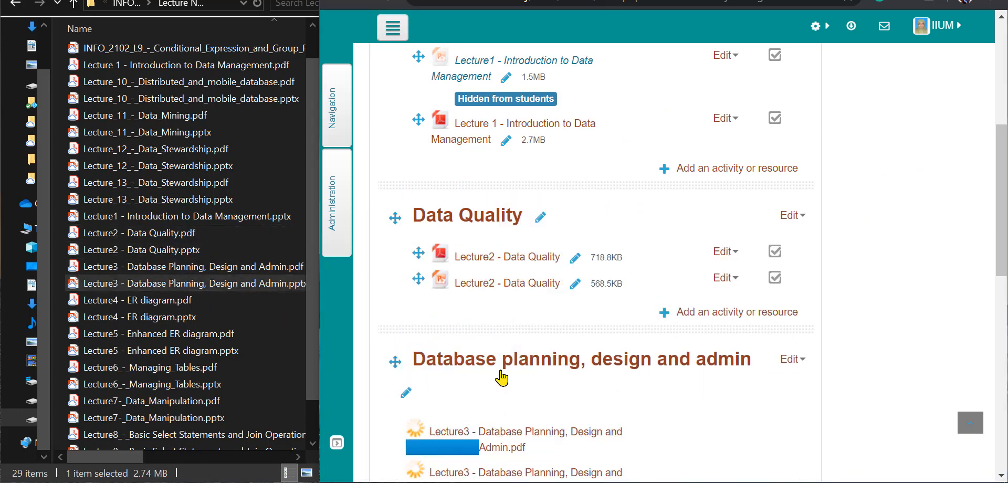
# Step: Upload the Lecture4 - ER diagram PDF and PPTX to the ER Diagram topic, and both Lecture5 - Enhanced ER diagram files to Enhanced ER
pyautogui.scroll(-3, 501, 377)
pyautogui.moveTo(153, 300); pyautogui.dragTo(461, 367)
pyautogui.moveTo(153, 317); pyautogui.dragTo(462, 397)
pyautogui.scroll(-2, 462, 396)
pyautogui.moveTo(152, 334); pyautogui.dragTo(482, 394)
pyautogui.moveTo(157, 350); pyautogui.dragTo(558, 413)
# Step: Upload Lecture6_-_Managing_Tables.pdf and Lecture6_-_Managing_Tables.pptx to the Managing Tables topic
pyautogui.scroll(-1, 157, 341)
pyautogui.moveTo(141, 326); pyautogui.dragTo(561, 297)
pyautogui.scroll(-5, 472, 335)
pyautogui.moveTo(191, 340); pyautogui.dragTo(488, 328)
# Step: Hide the PowerPoint files of Lecture2 - Data Quality and Lecture3 - Database Planning, Design and Admin from students
pyautogui.scroll(4, 790, 319)
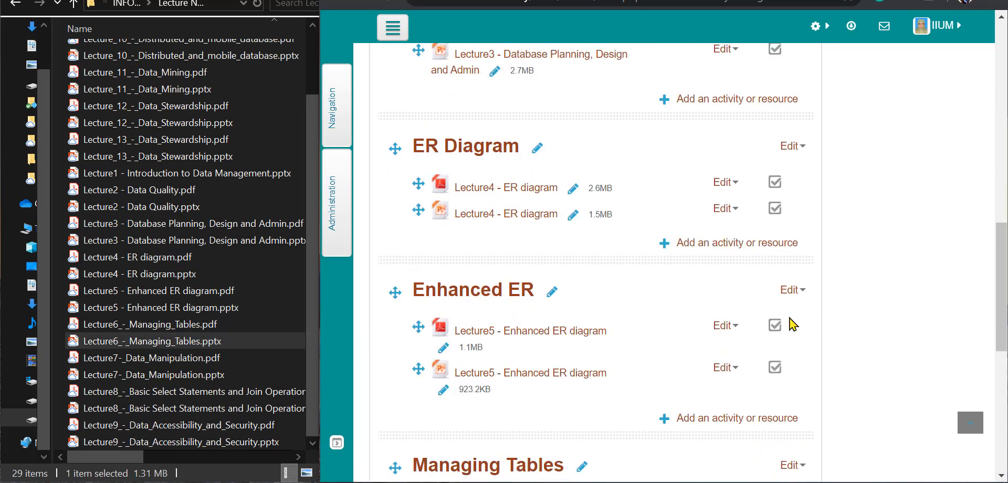
pyautogui.scroll(5, 745, 320)
pyautogui.scroll(1, 604, 267)
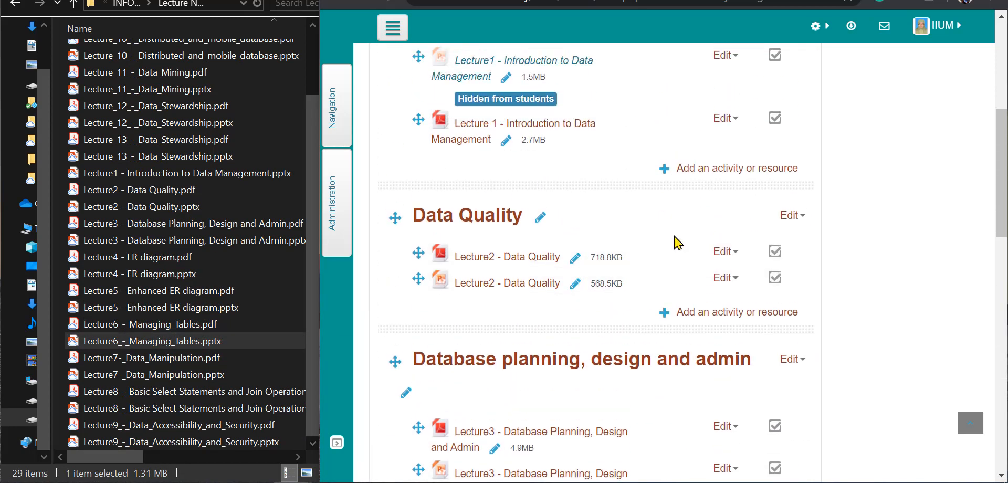
pyautogui.scroll(1, 677, 243)
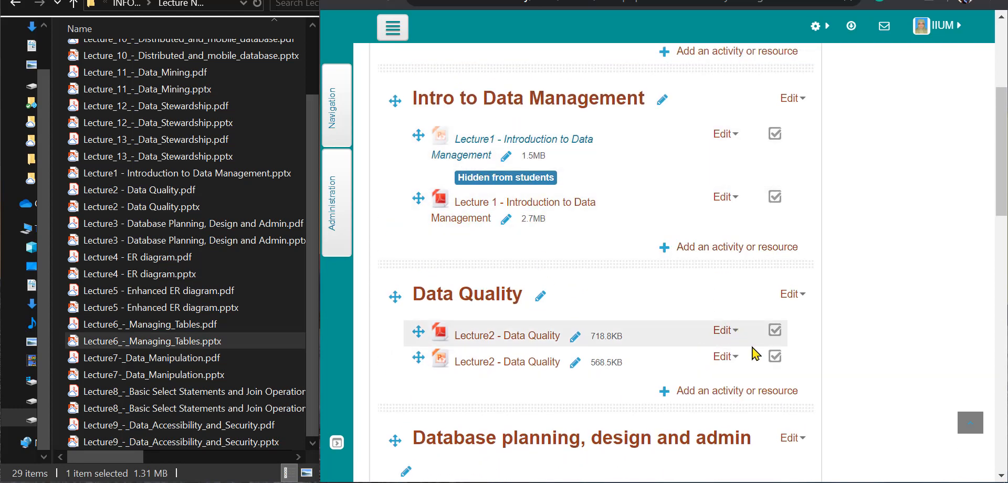
pyautogui.click(725, 358)
pyautogui.click(719, 439)
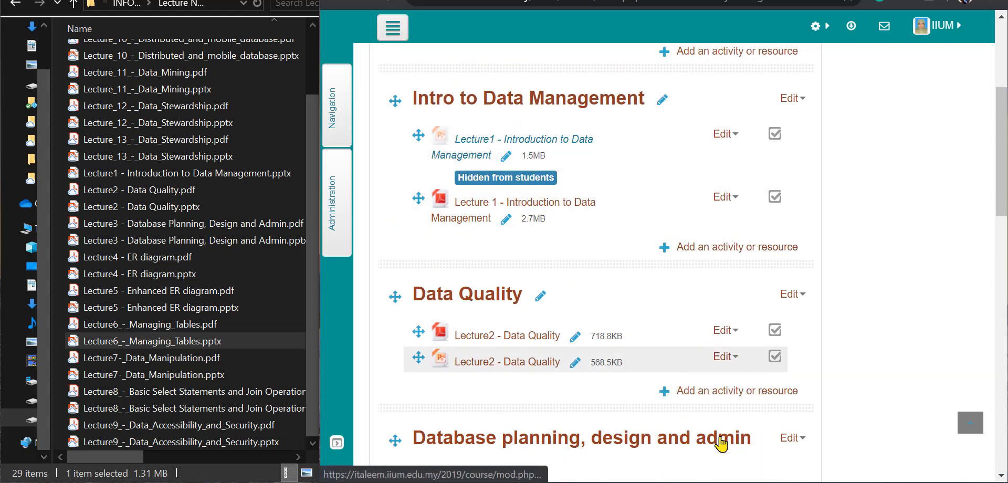
pyautogui.scroll(-5, 724, 367)
pyautogui.click(724, 253)
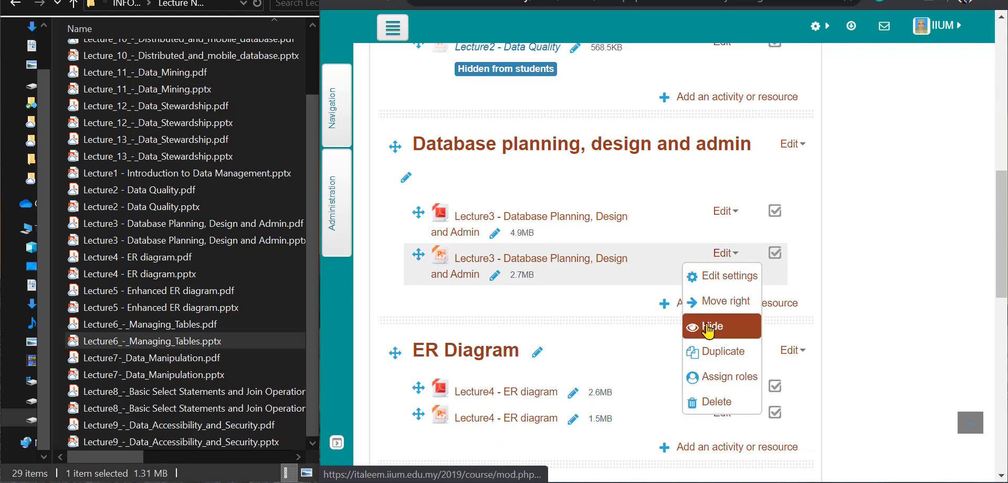
pyautogui.click(707, 328)
# Step: Hide the PowerPoint files of Lecture4 - ER diagram, Lecture5 - Enhanced ER diagram and Lecture6 - Managing Tables from students
pyautogui.scroll(-5, 682, 315)
pyautogui.click(724, 198)
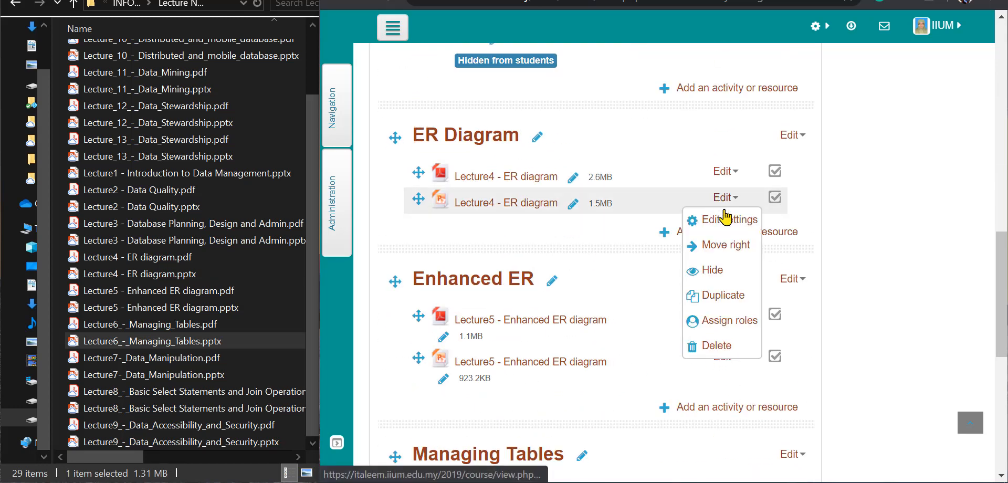
pyautogui.click(722, 294)
pyautogui.scroll(-4, 723, 317)
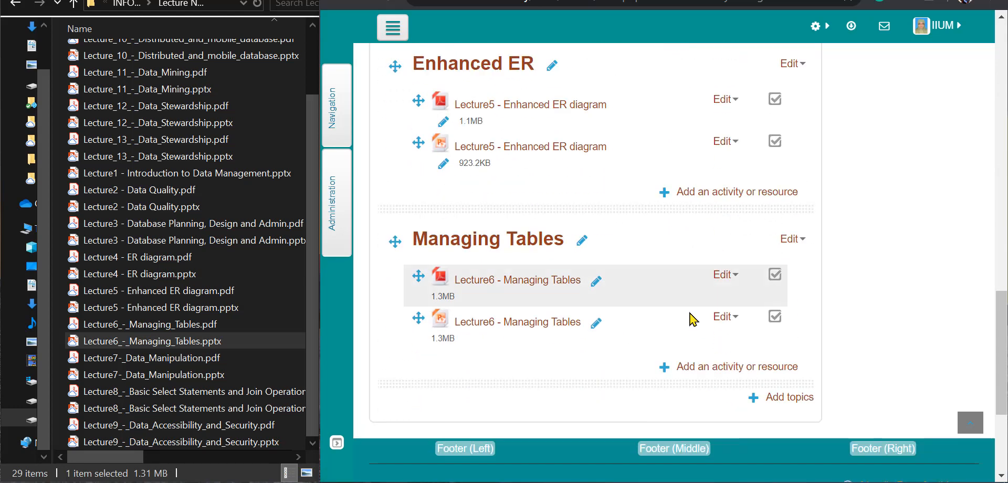
pyautogui.click(728, 146)
pyautogui.click(703, 213)
pyautogui.scroll(-3, 726, 236)
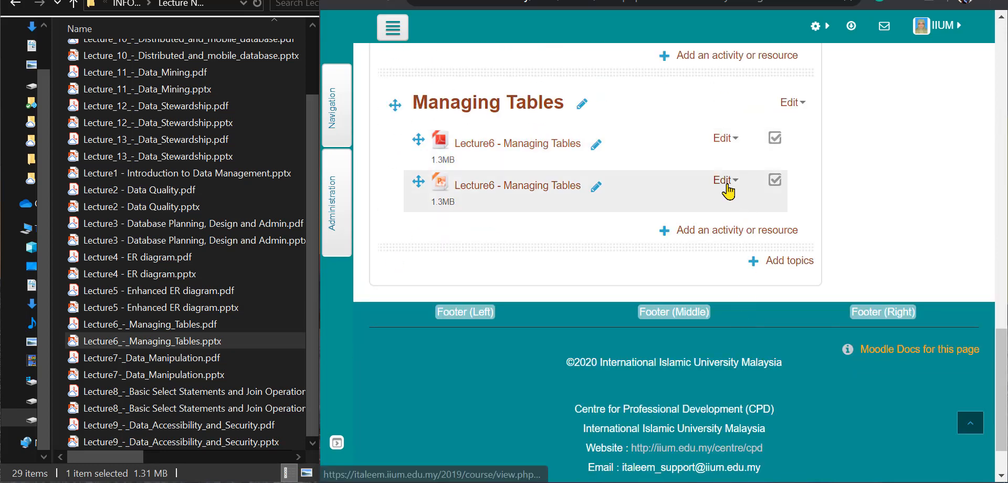
pyautogui.click(728, 181)
pyautogui.click(703, 202)
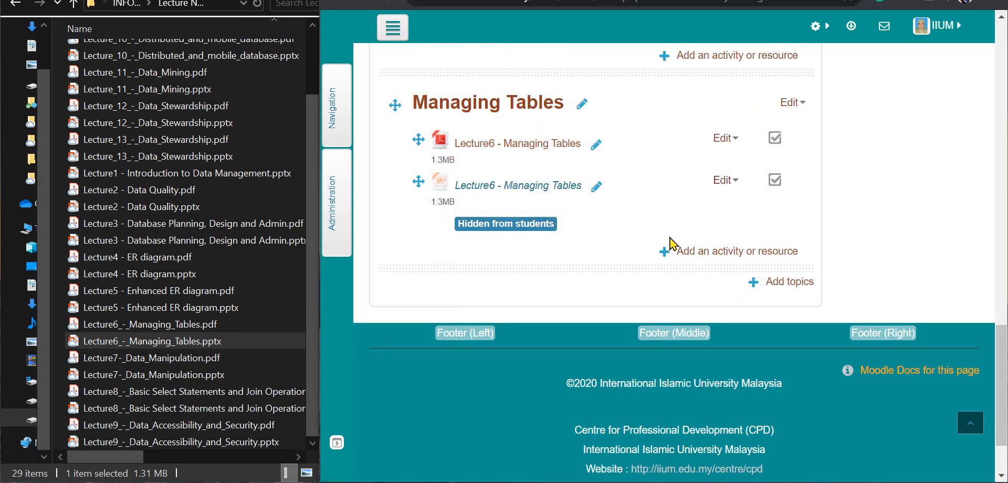
# Step: Set the display of the Lecture 1 - Introduction to Data Management PDF to Embed, save, and return to the course
pyautogui.scroll(10, 671, 241)
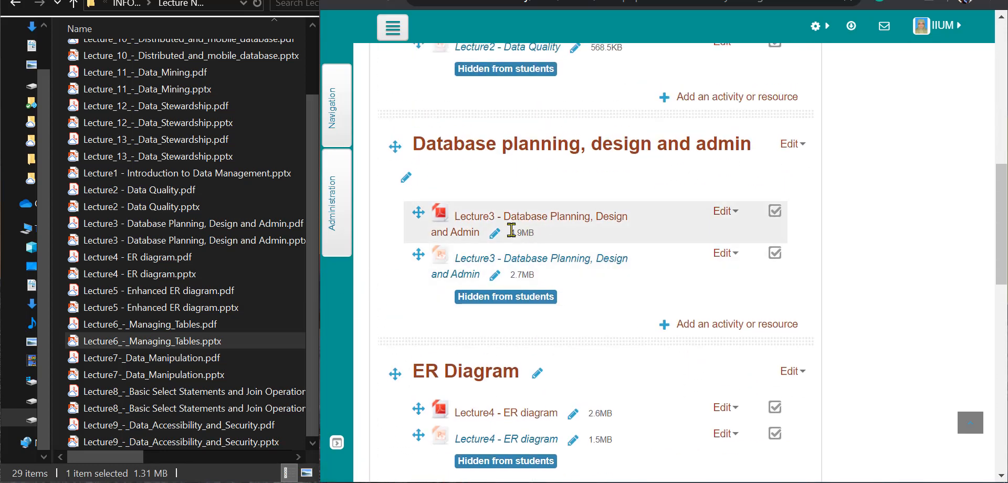
pyautogui.scroll(5, 511, 229)
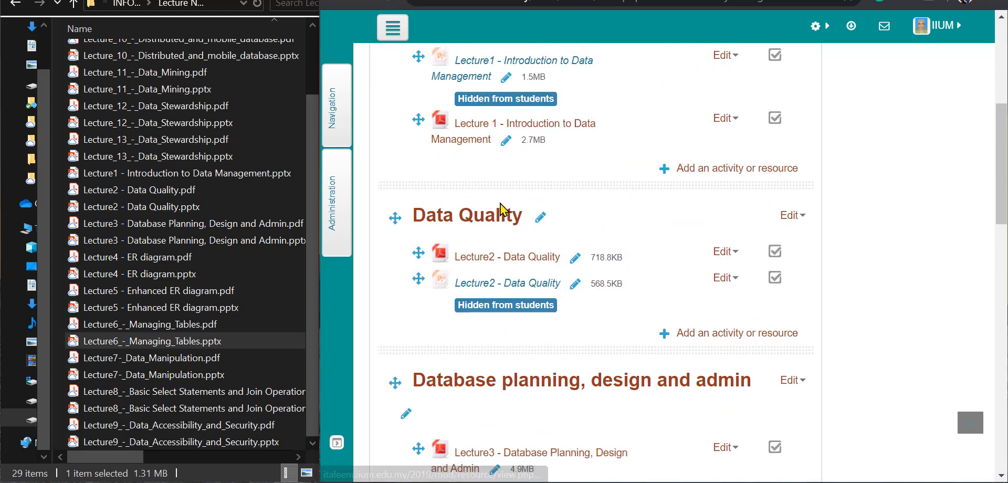
pyautogui.scroll(3, 501, 209)
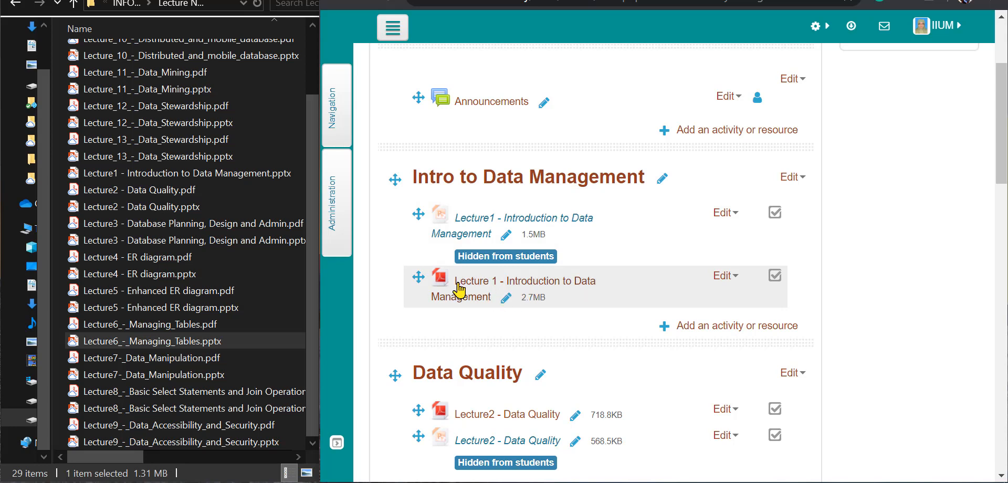
pyautogui.click(721, 284)
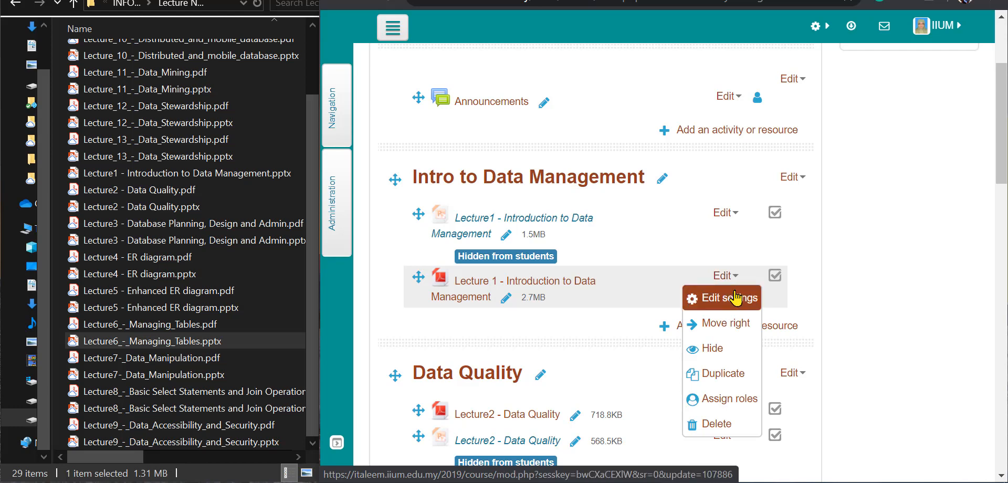
pyautogui.click(736, 297)
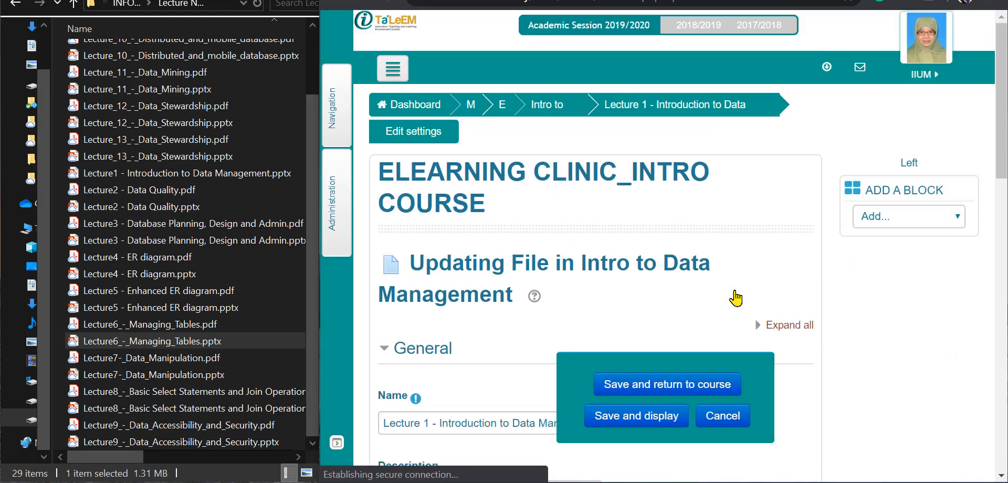
pyautogui.scroll(-3, 737, 298)
pyautogui.scroll(-10, 738, 297)
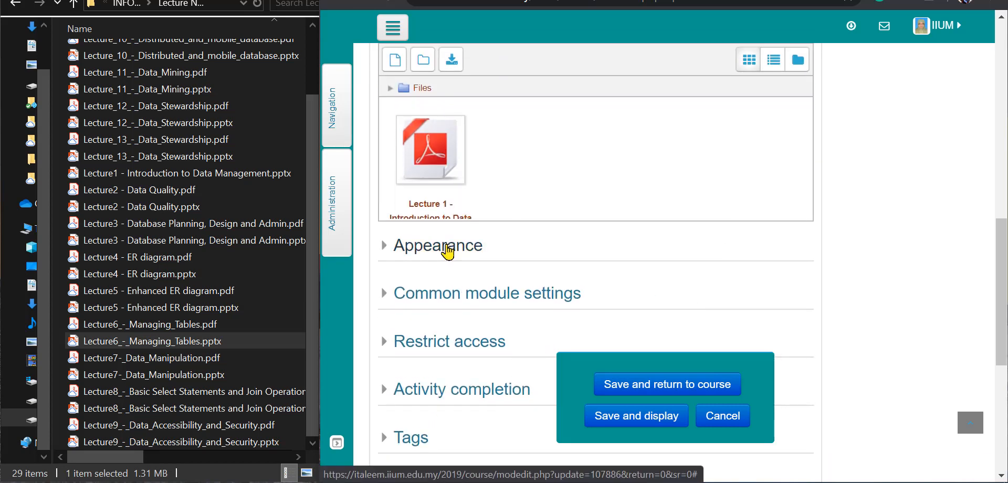
pyautogui.click(447, 249)
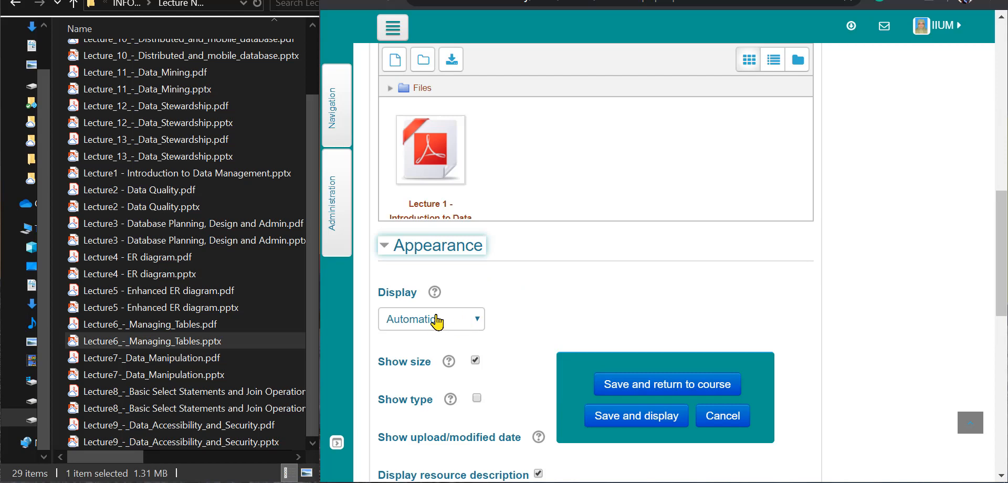
pyautogui.scroll(-1, 437, 324)
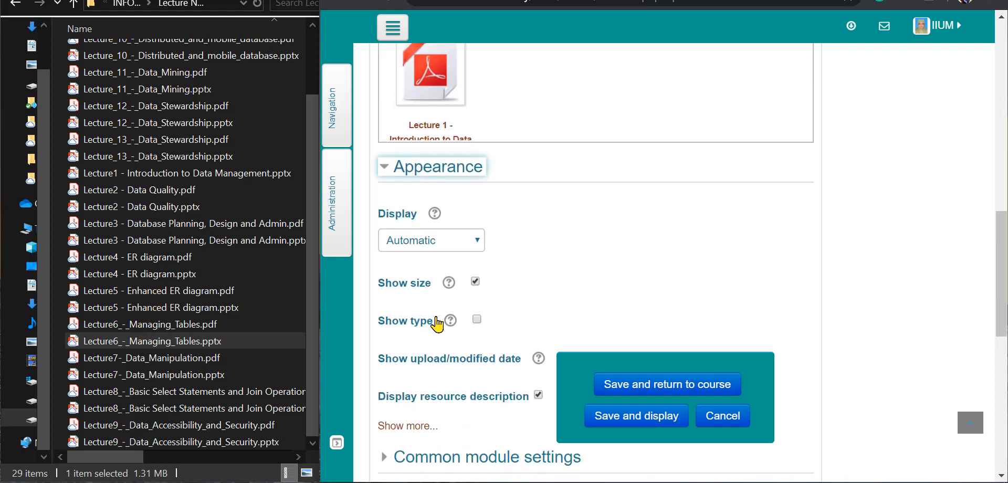
pyautogui.click(450, 255)
pyautogui.click(420, 287)
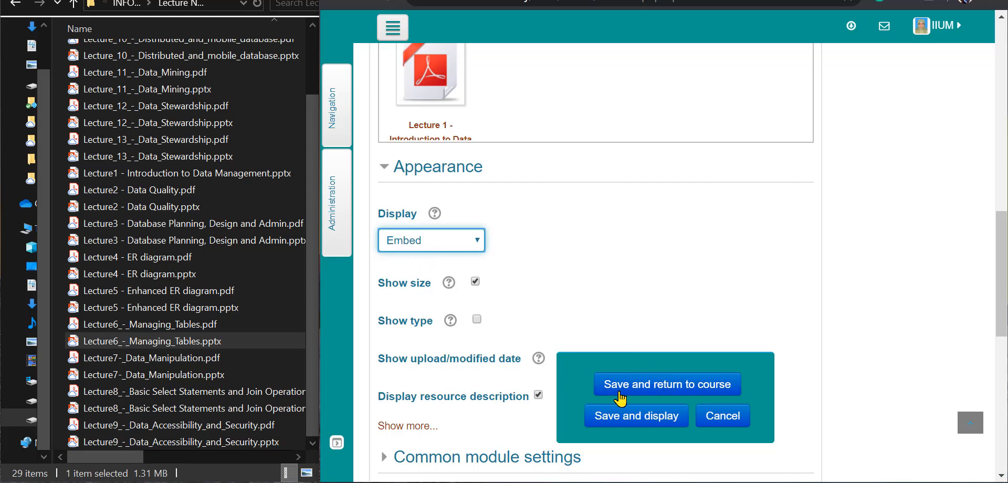
pyautogui.click(656, 385)
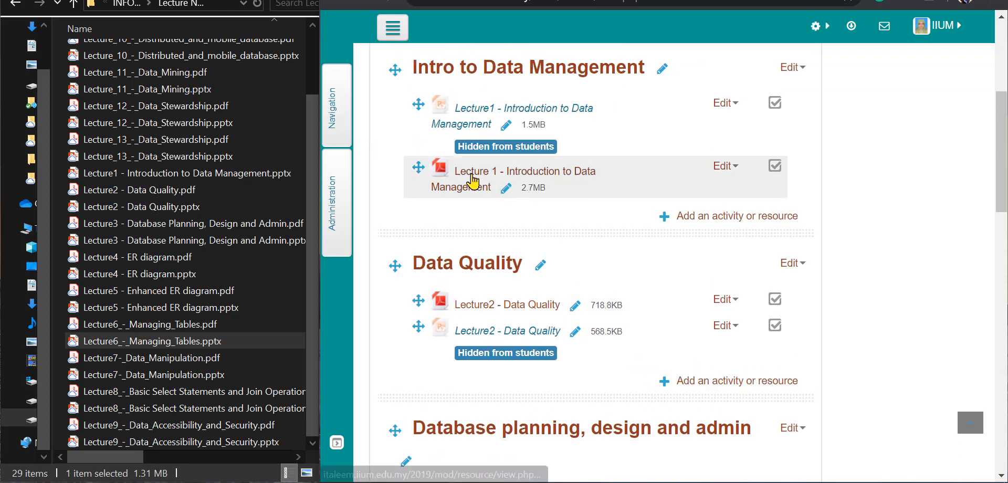
# Step: Turn course editing off and switch role to Student
pyautogui.scroll(5, 798, 236)
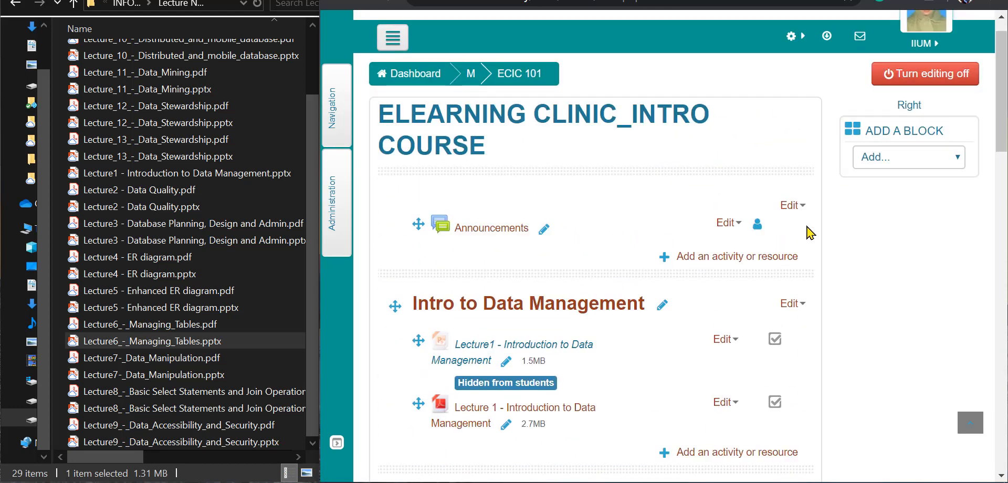
pyautogui.click(925, 73)
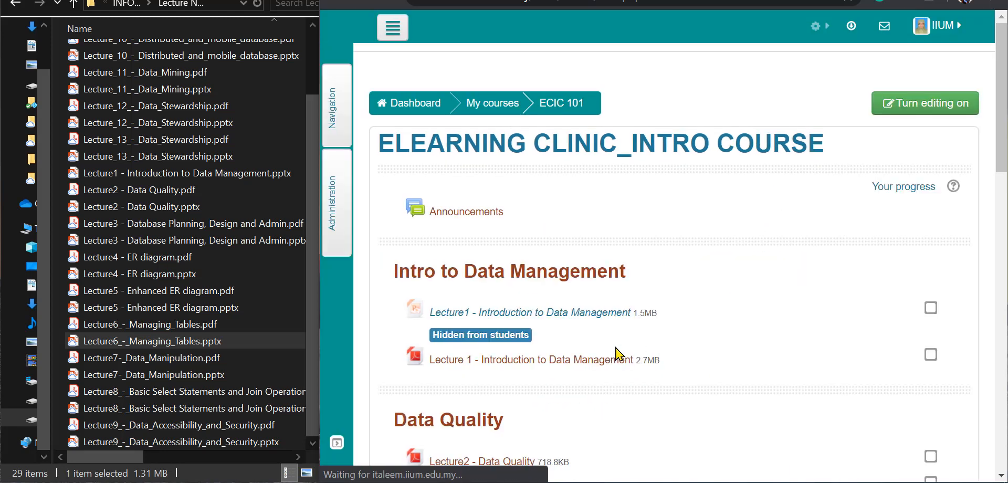
pyautogui.click(924, 74)
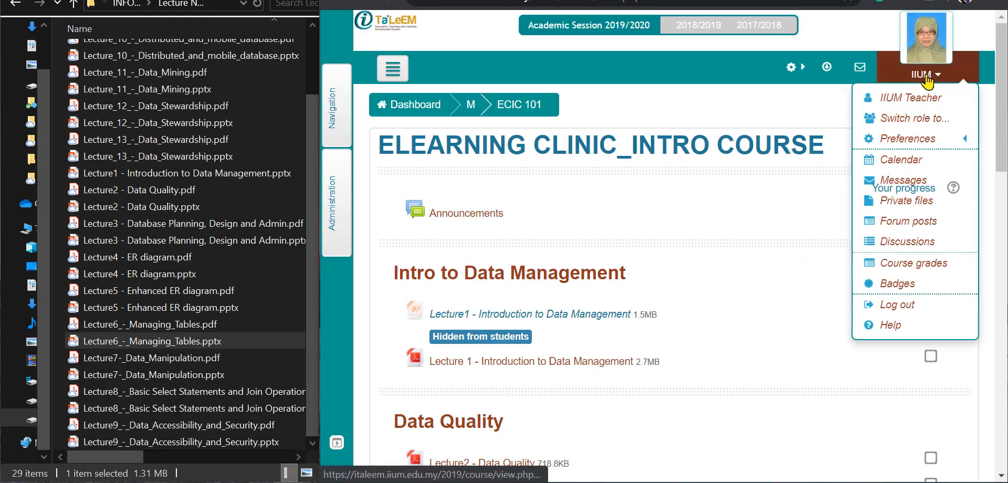
pyautogui.click(908, 121)
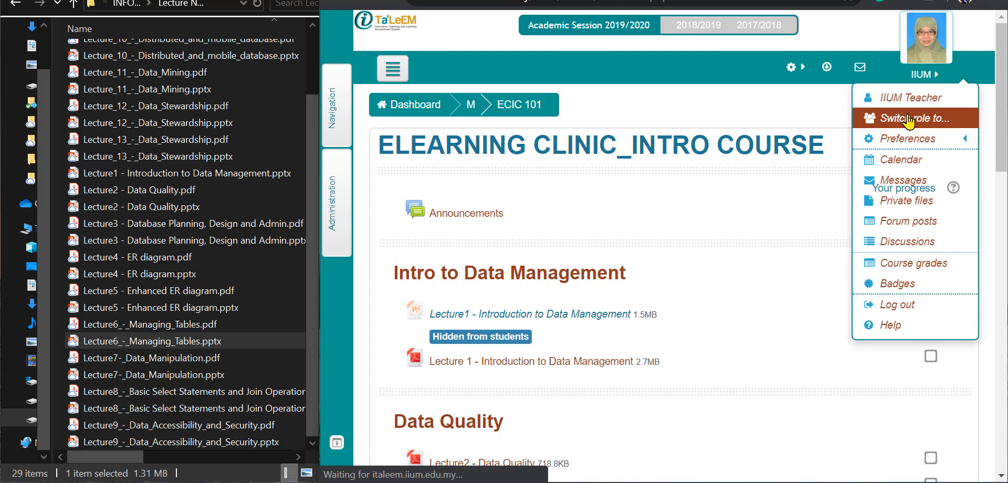
pyautogui.click(461, 382)
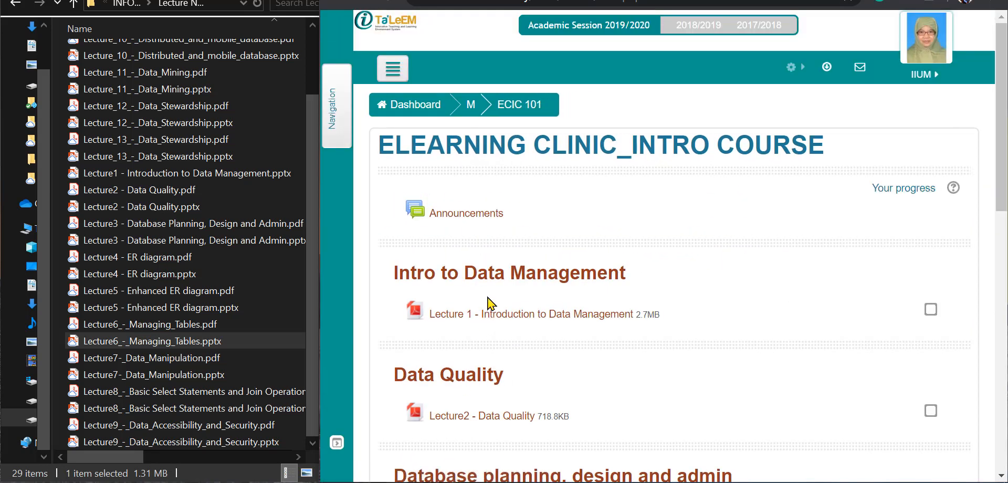
# Step: Open Lecture 1 - Introduction to Data Management as a student and examine how the embedded PDF displays on the course page
pyautogui.click(481, 315)
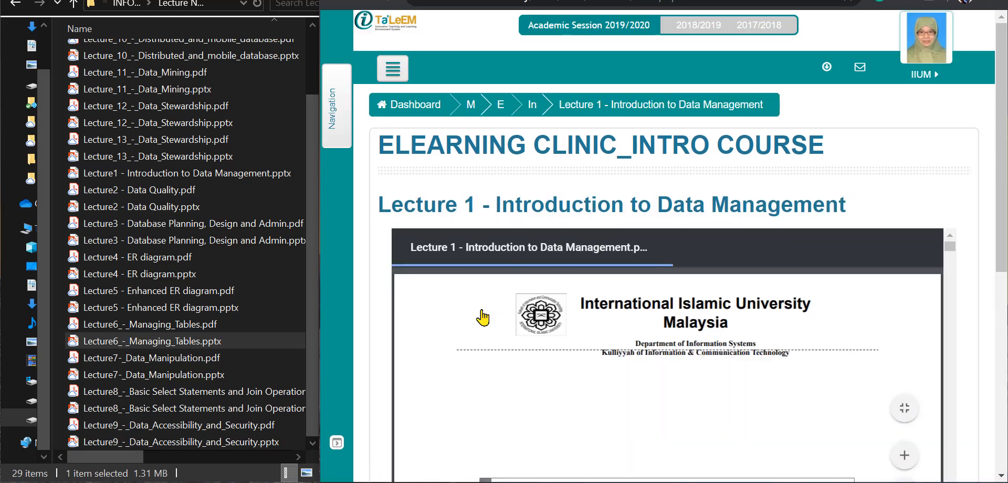
pyautogui.scroll(-3, 482, 315)
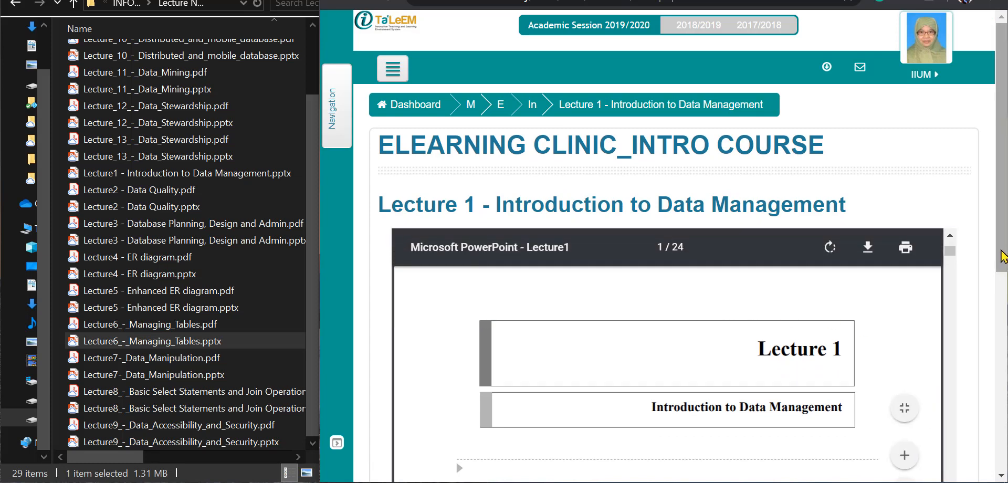
pyautogui.moveTo(1001, 251); pyautogui.dragTo(1002, 318)
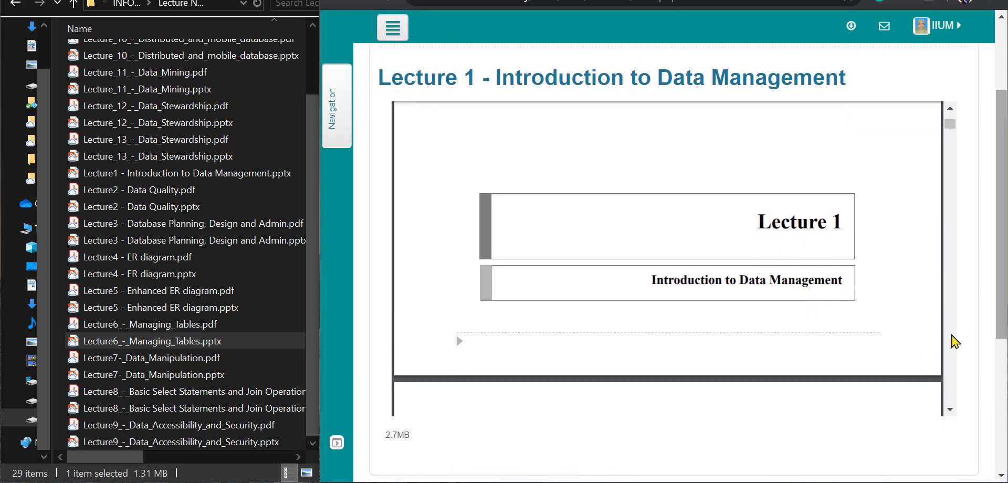
pyautogui.scroll(2, 640, 243)
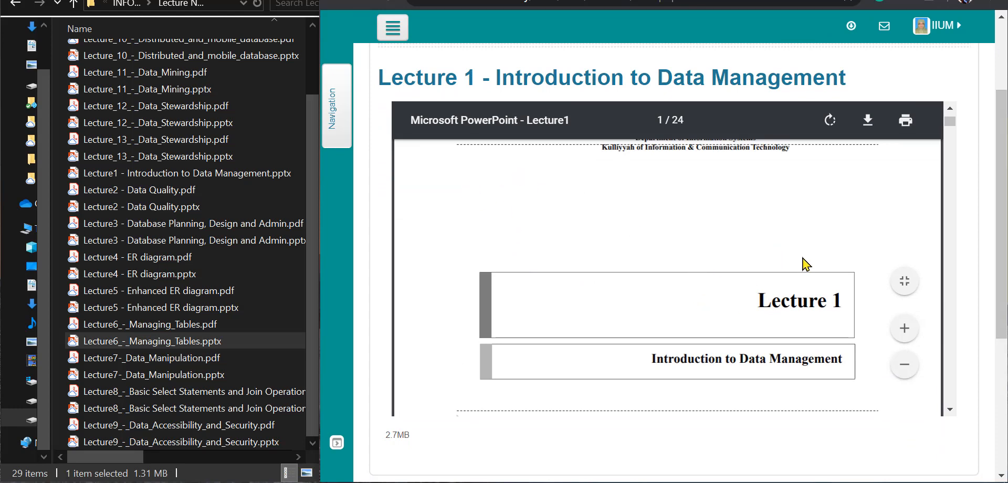
pyautogui.scroll(-1, 808, 267)
pyautogui.scroll(1, 637, 246)
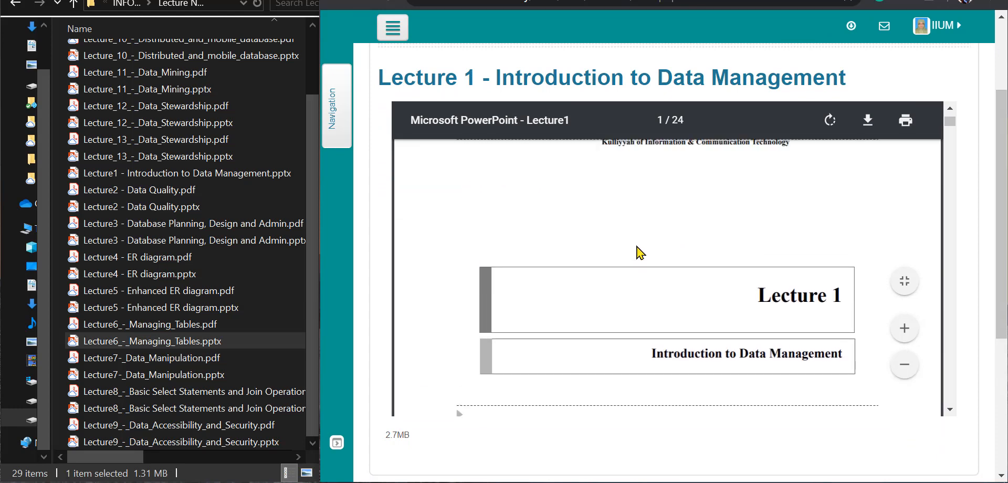
pyautogui.scroll(3, 637, 250)
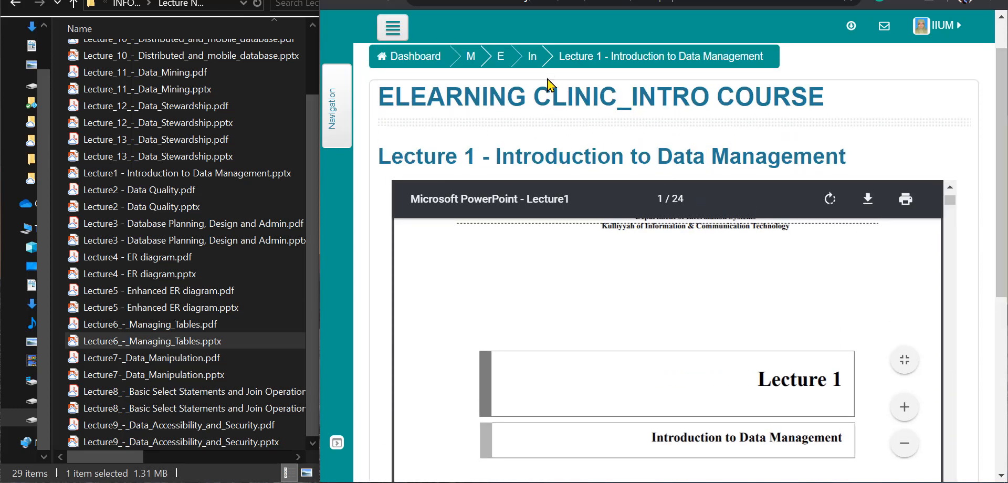